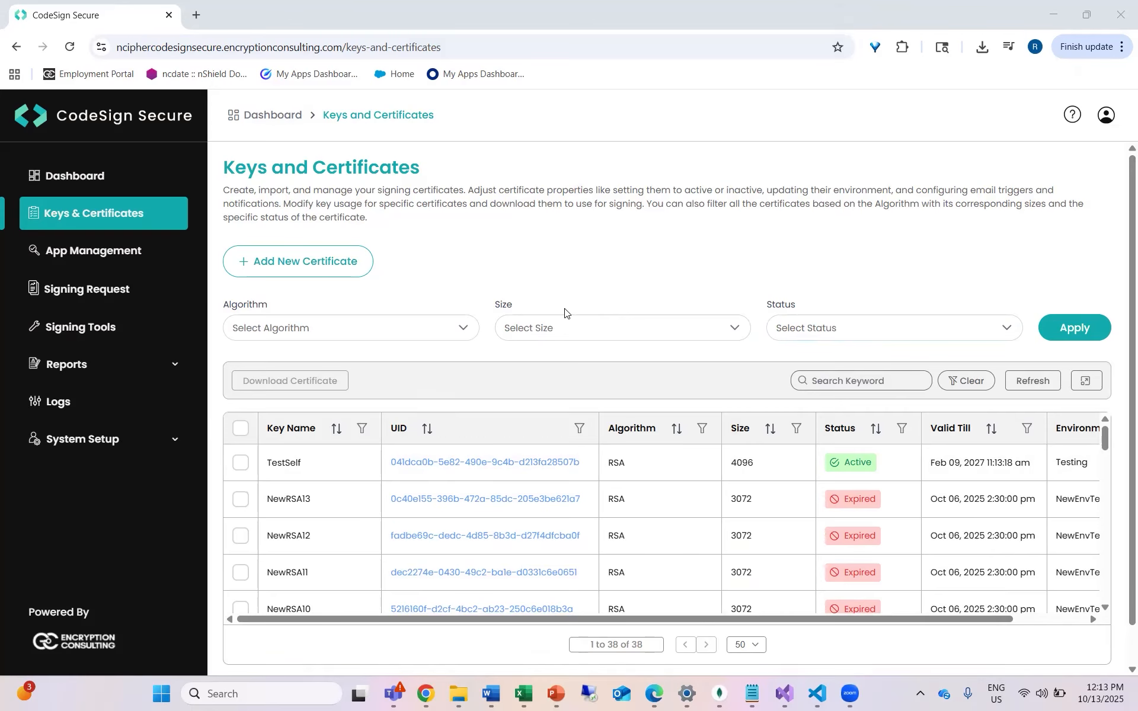
- Open the form for adding a new certificate and examine all fields required for a self-signed certificate
click(328, 269)
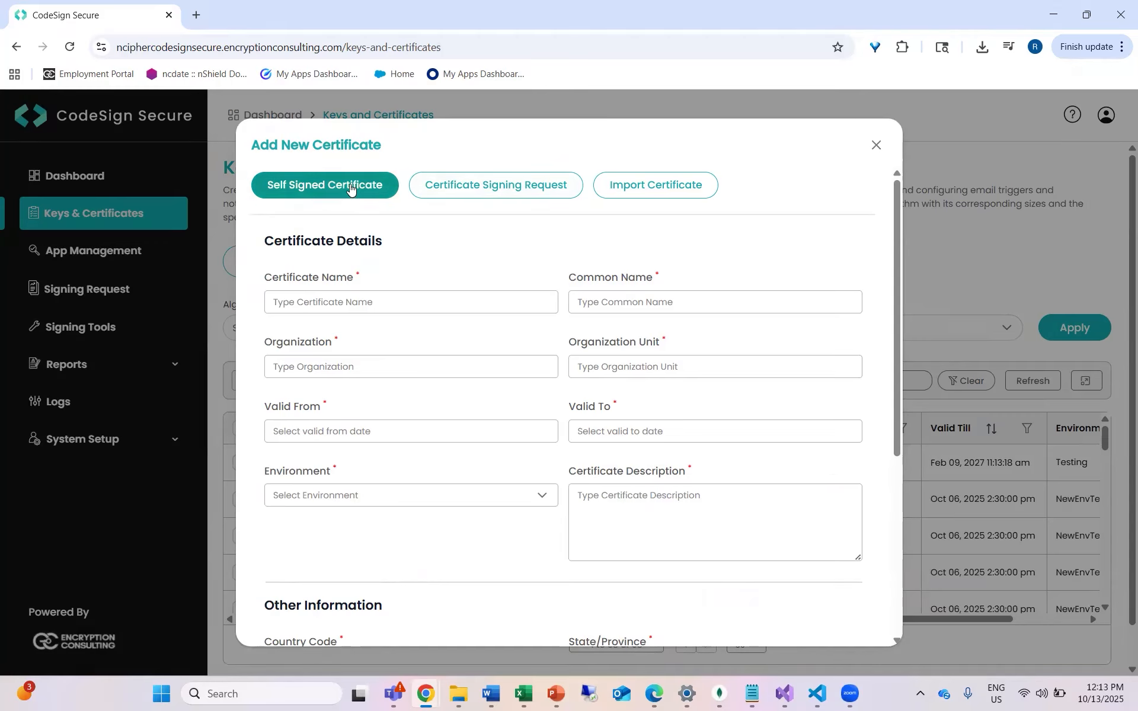
scroll(488, 415, down, 1)
scroll(488, 415, down, 3)
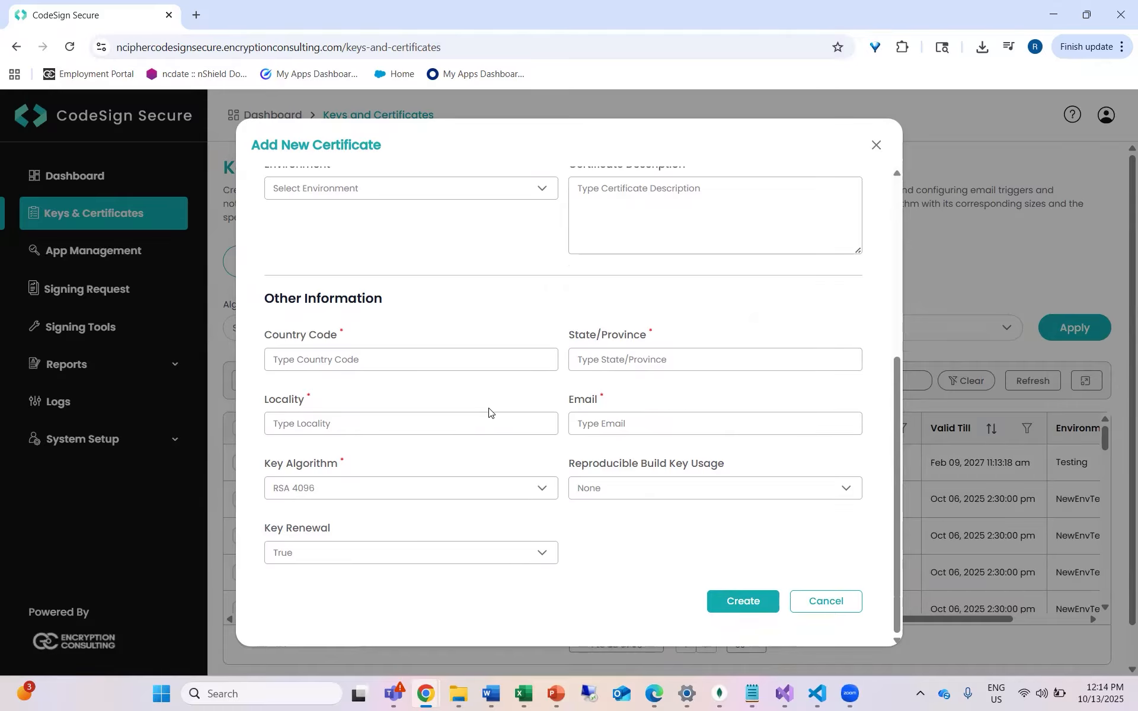
scroll(488, 414, up, 5)
- Examine the certificate signing request and certificate import forms, and close the dialog without adding a certificate
click(506, 181)
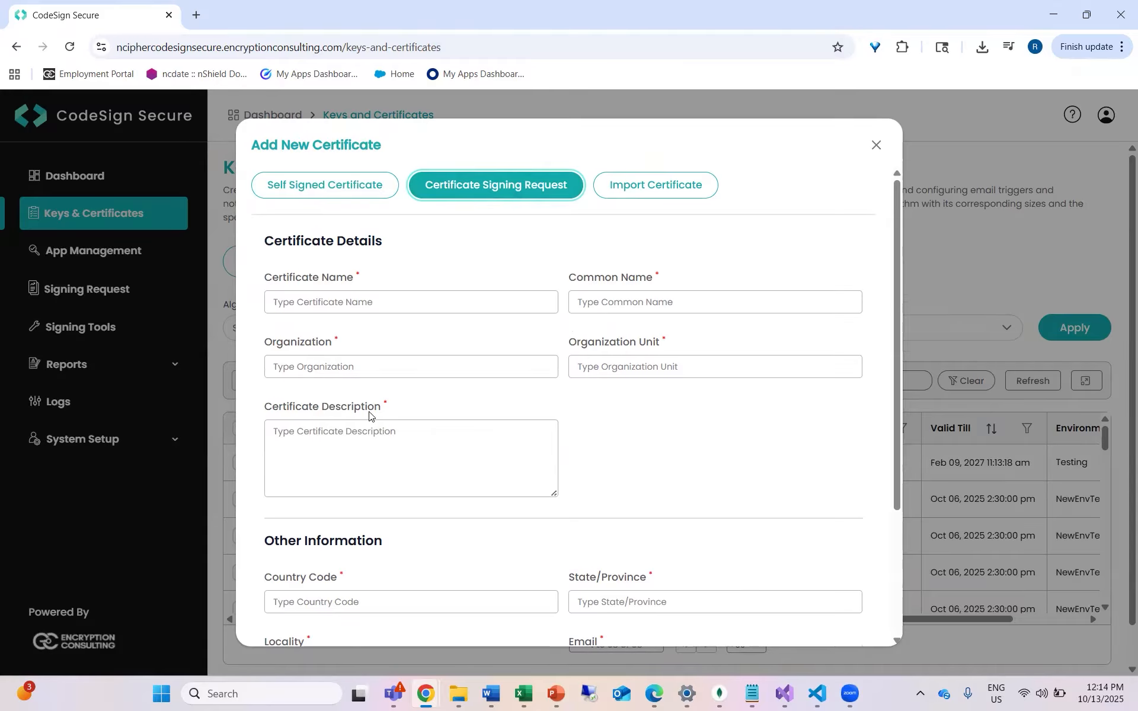
scroll(423, 416, down, 3)
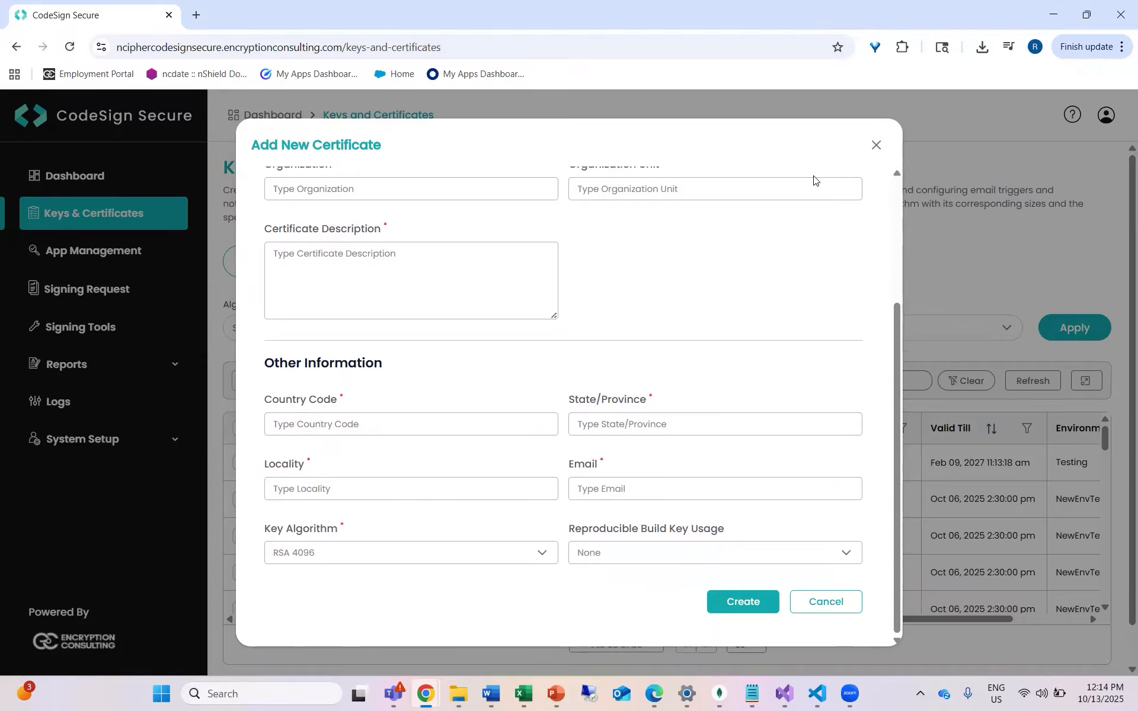
scroll(816, 180, up, 3)
click(656, 186)
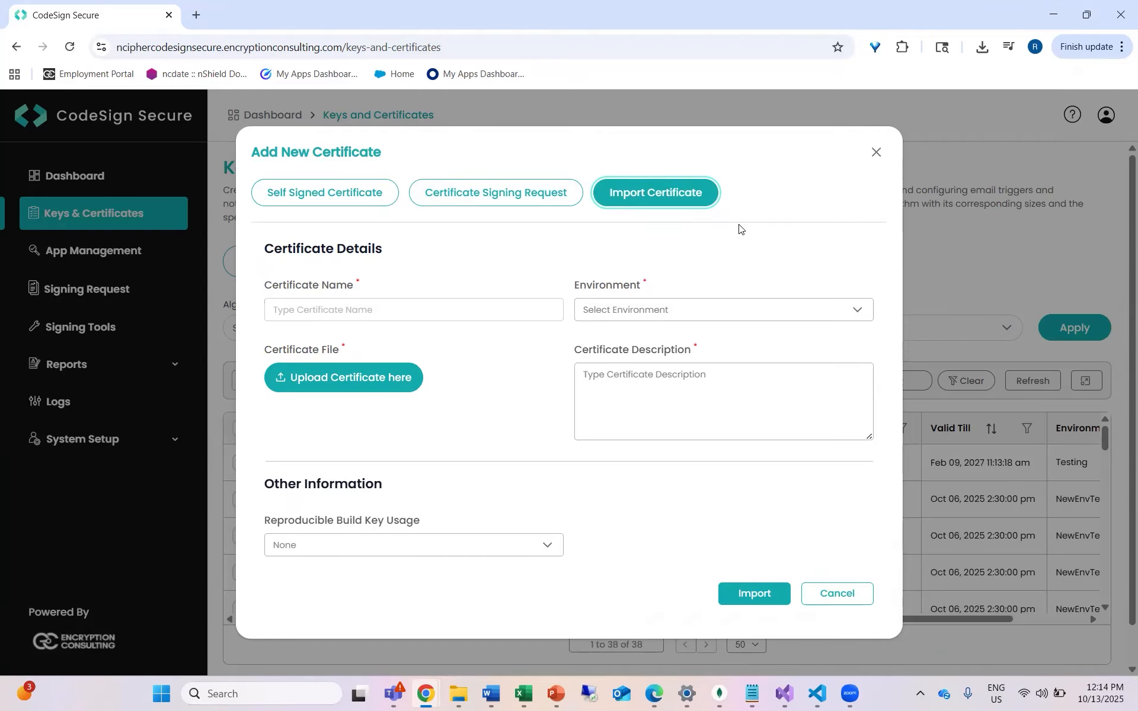
click(877, 153)
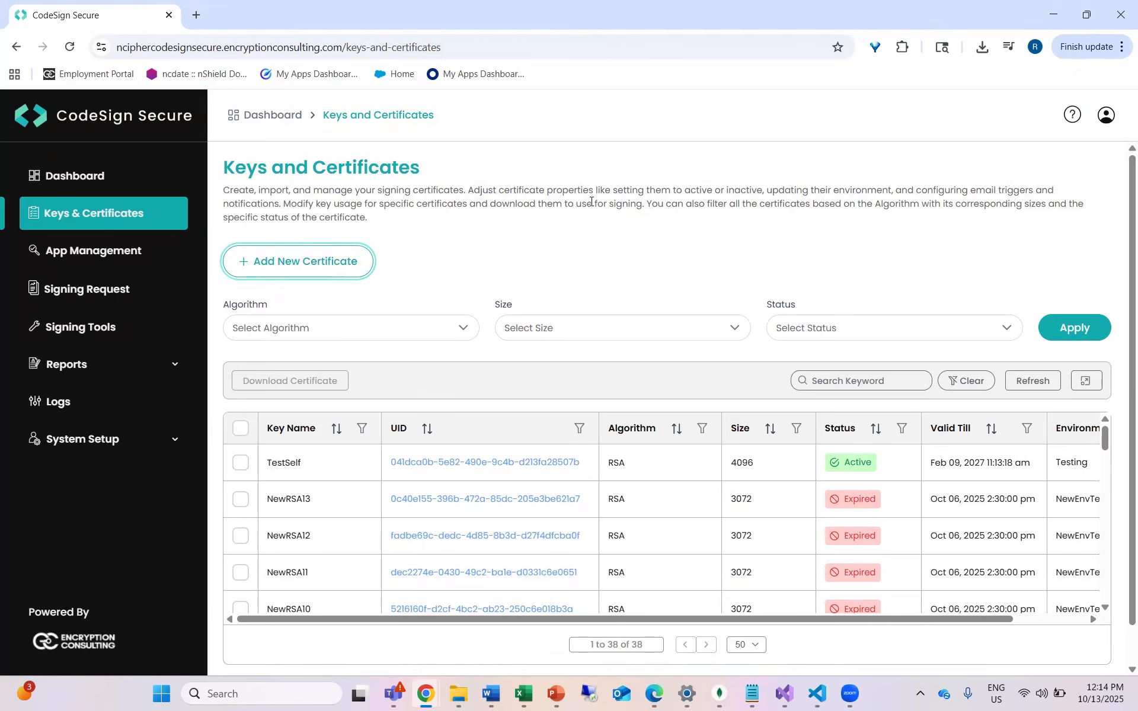
- Look through the list of keys and certificates and search it for the keyword "cert"
scroll(574, 437, down, 2)
scroll(551, 468, down, 3)
scroll(539, 466, down, 2)
scroll(504, 445, up, 4)
scroll(741, 368, up, 1)
click(854, 387)
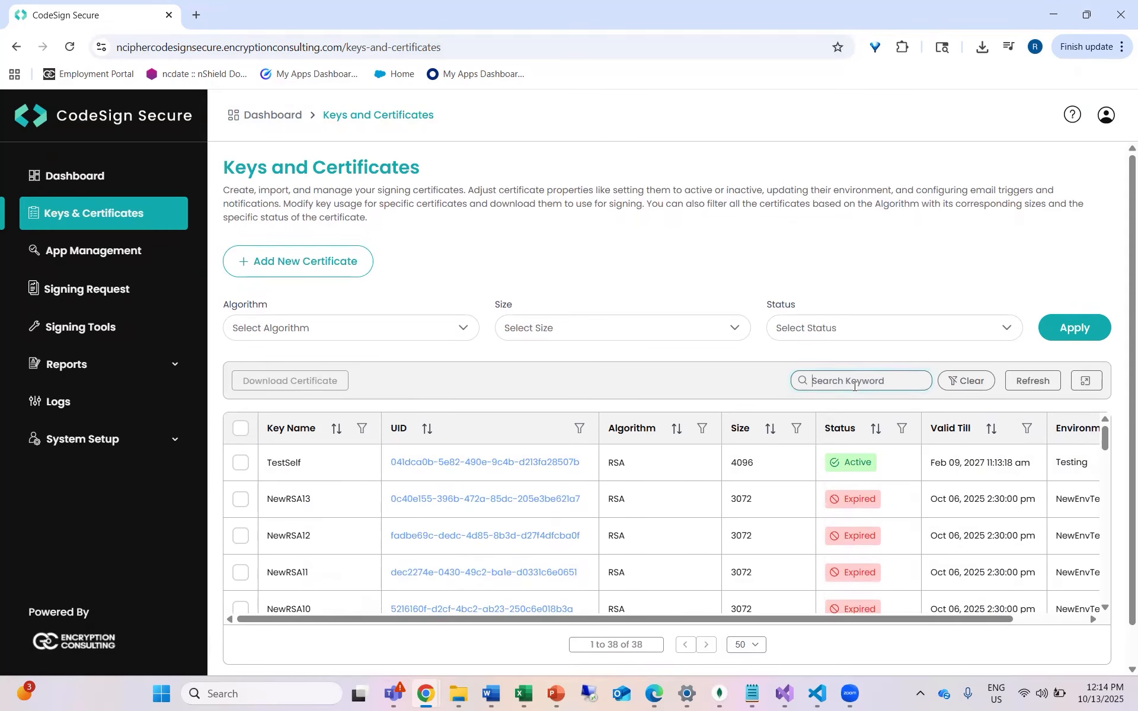
text(cert)
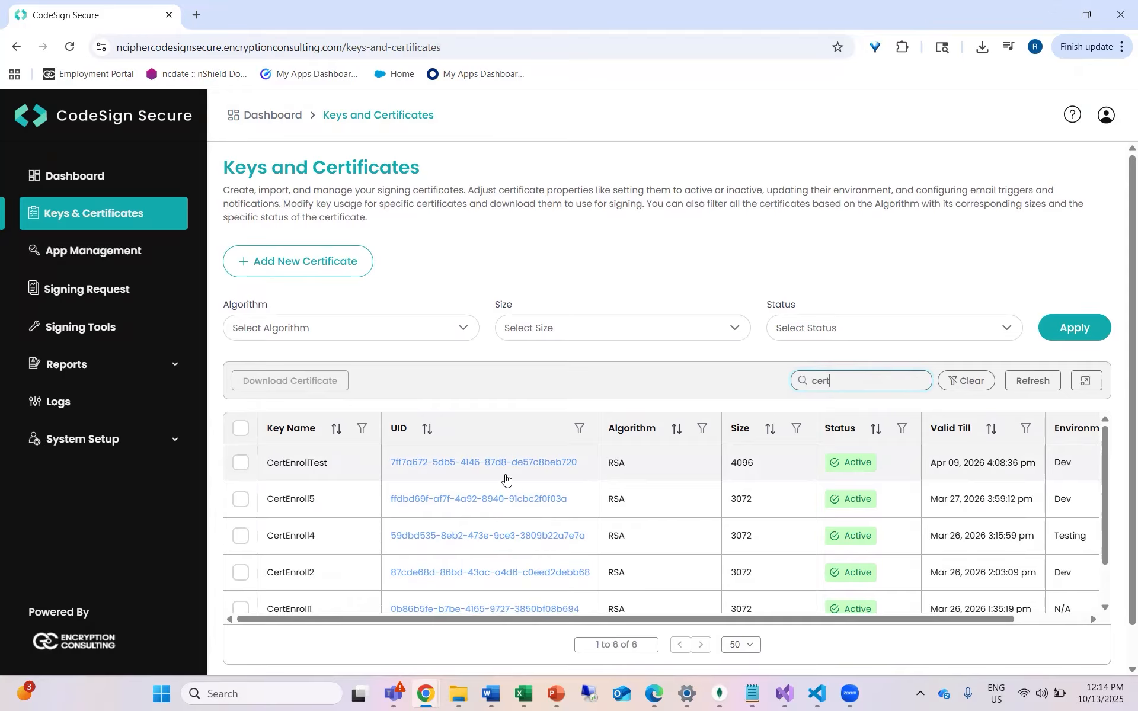
- Filter the certificate list by algorithm RSA, size 2048 and status Active
click(468, 331)
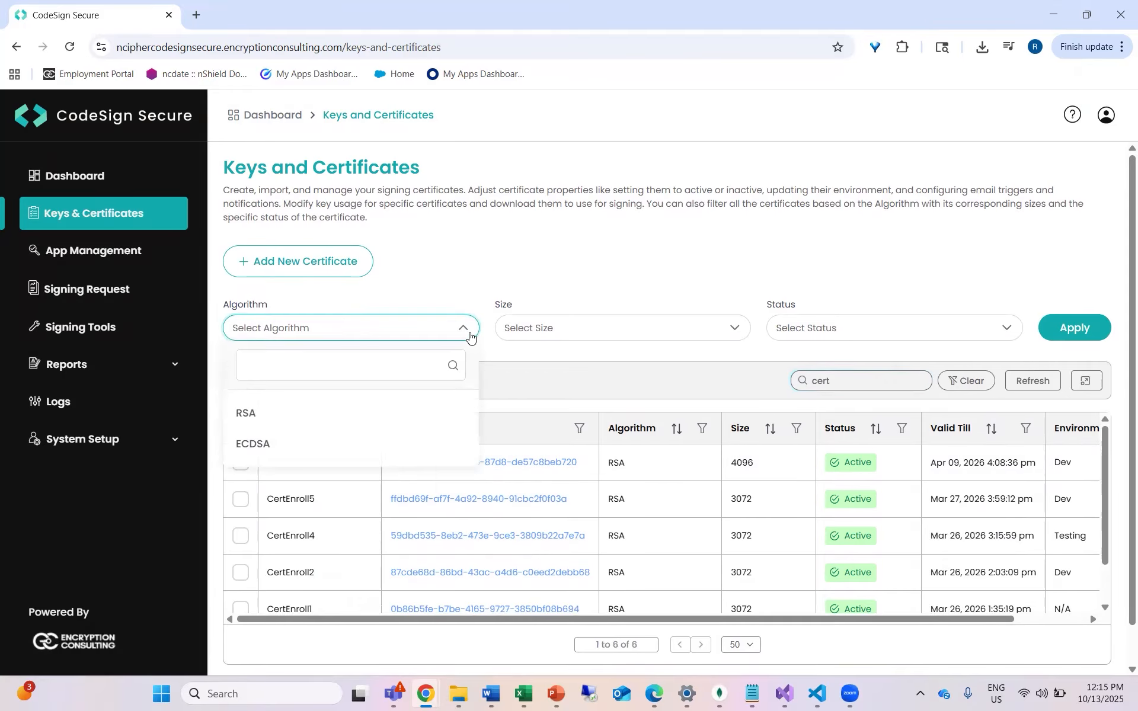
click(386, 414)
click(614, 331)
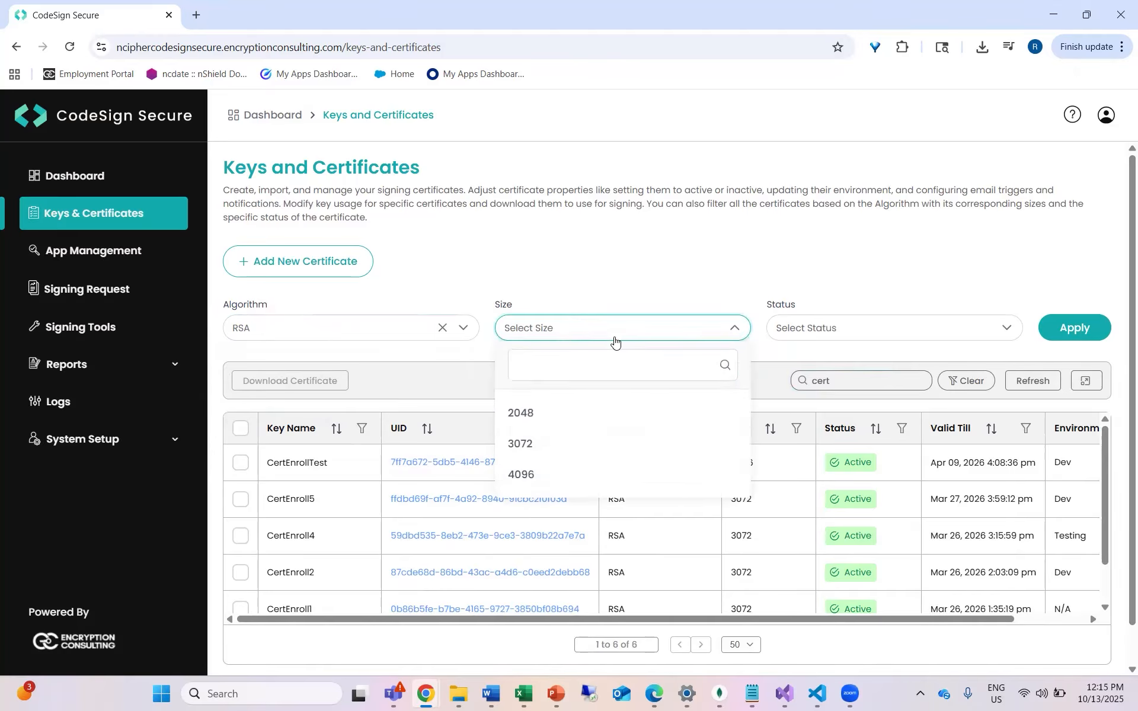
click(582, 428)
click(884, 329)
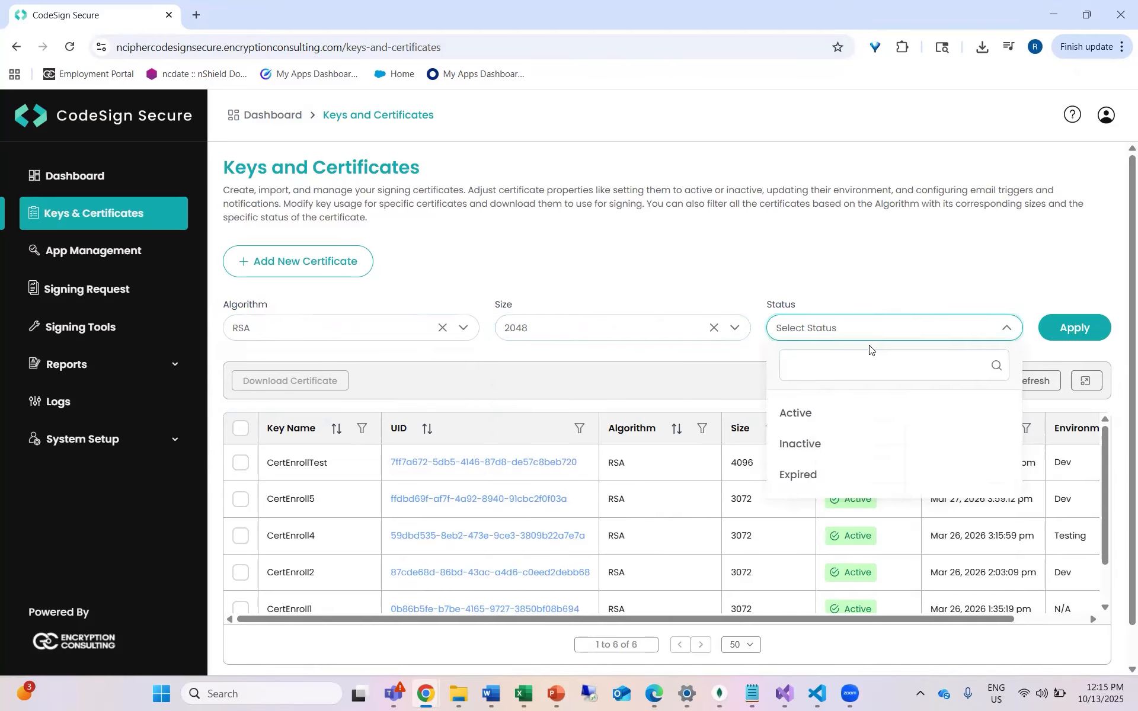
click(831, 415)
click(1076, 327)
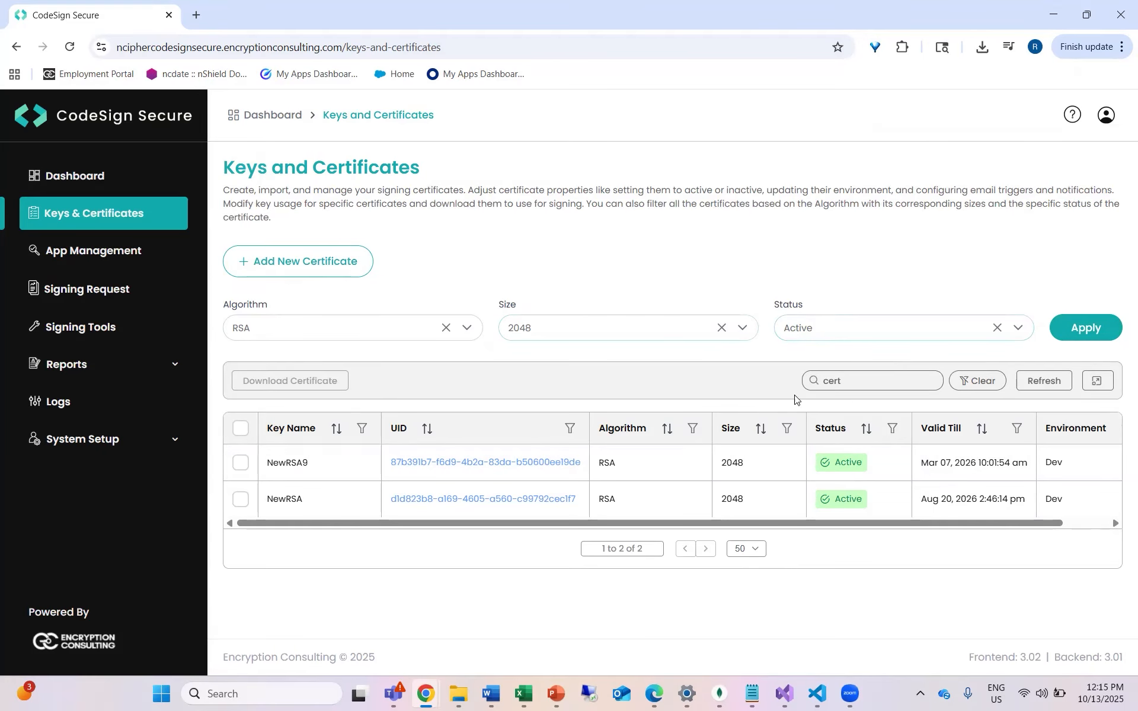
- Clear the status, size and algorithm filters and reapply to the certificate list
click(997, 328)
click(734, 328)
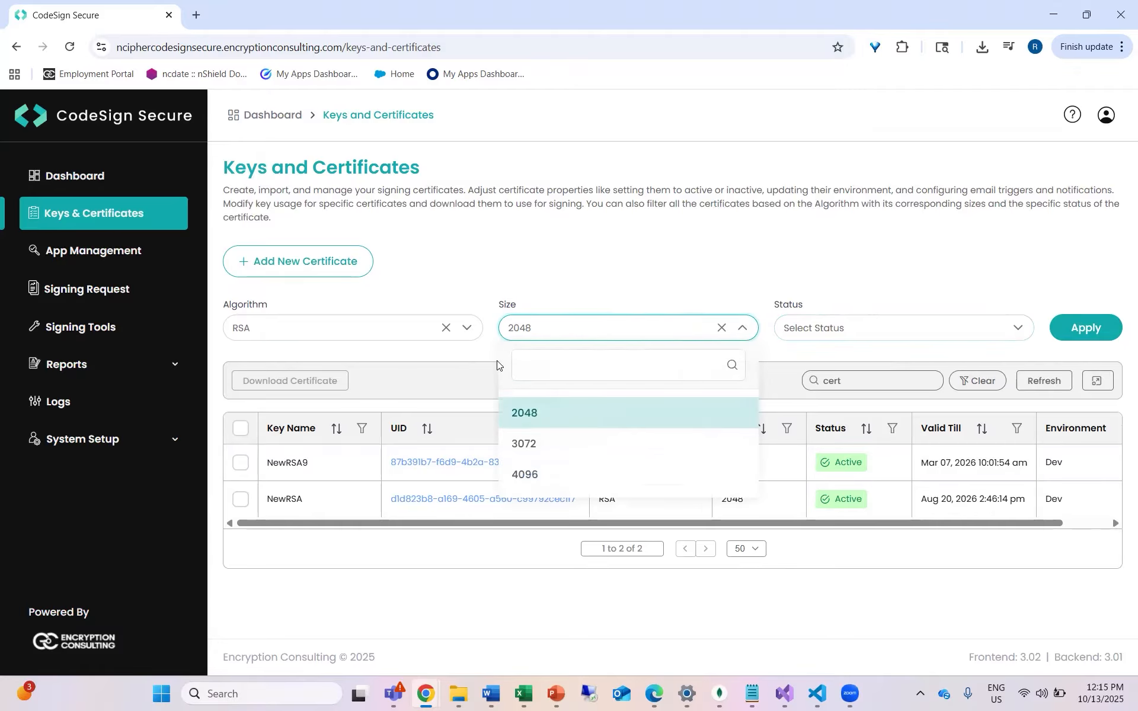
click(722, 328)
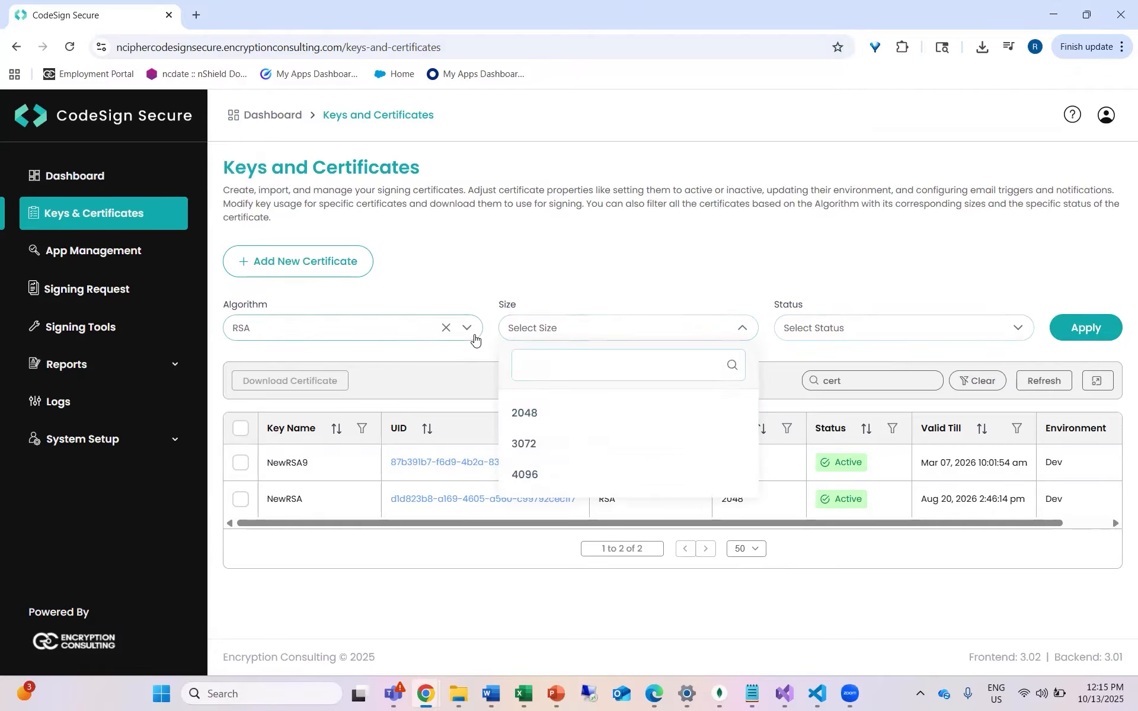
click(445, 328)
click(1098, 339)
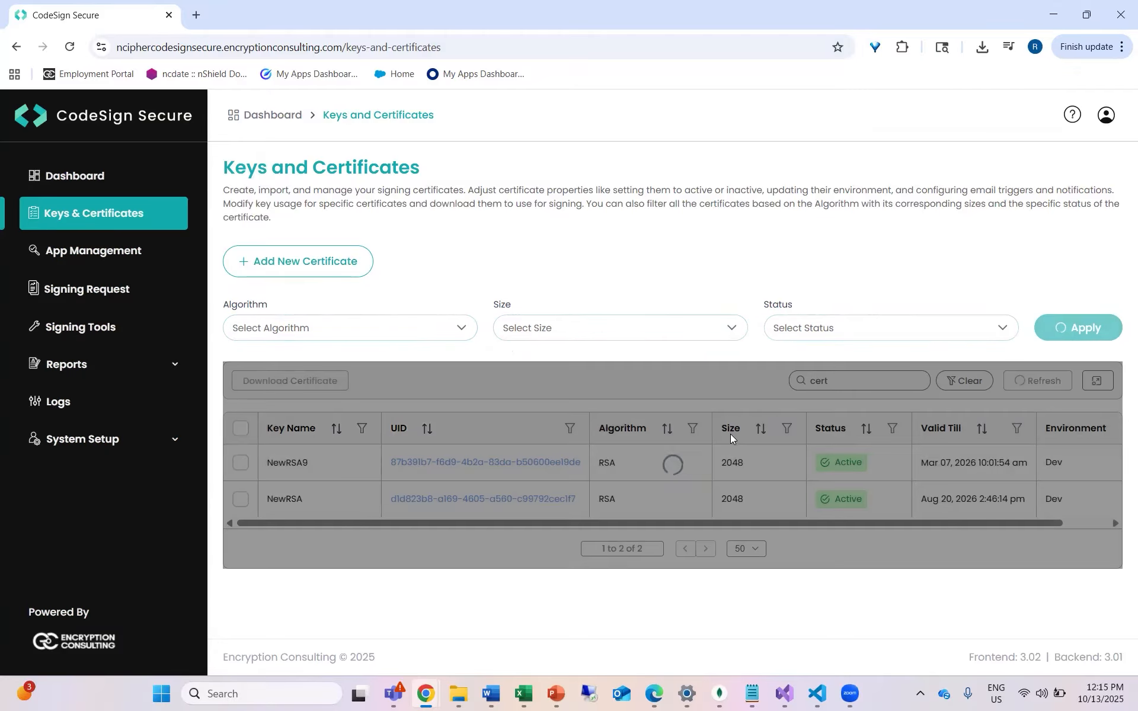
- Open the details of the CertEnrollTest key, read through its full certificate data and close the data view
scroll(527, 516, down, 5)
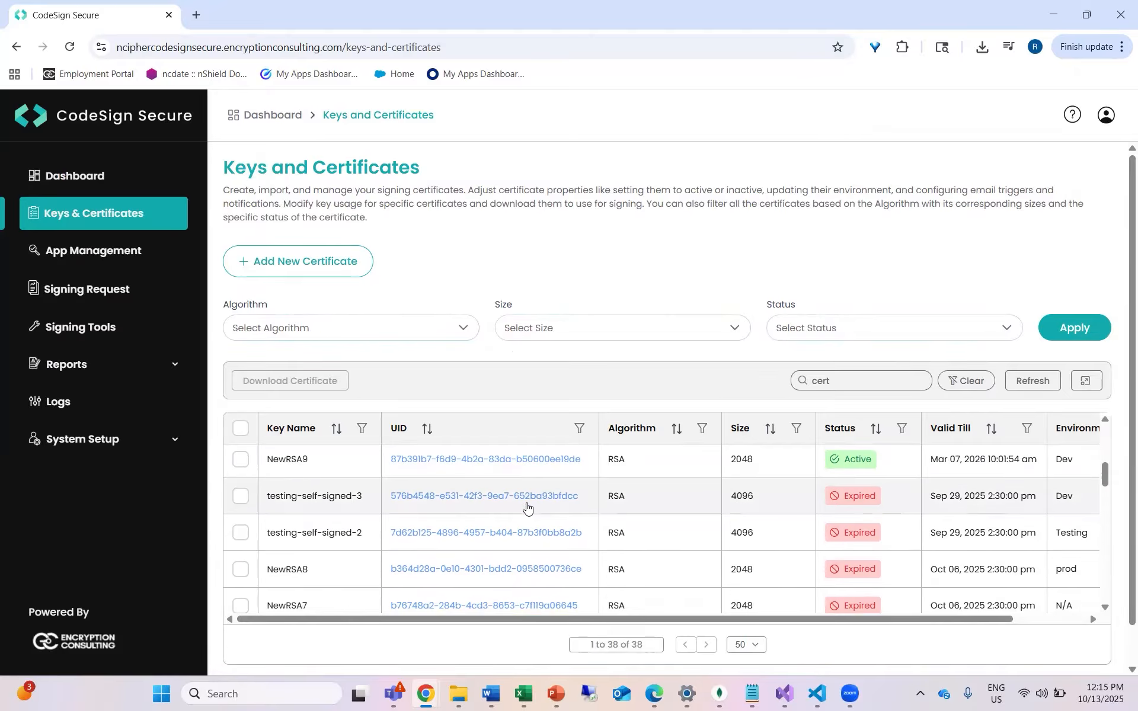
scroll(523, 505, down, 5)
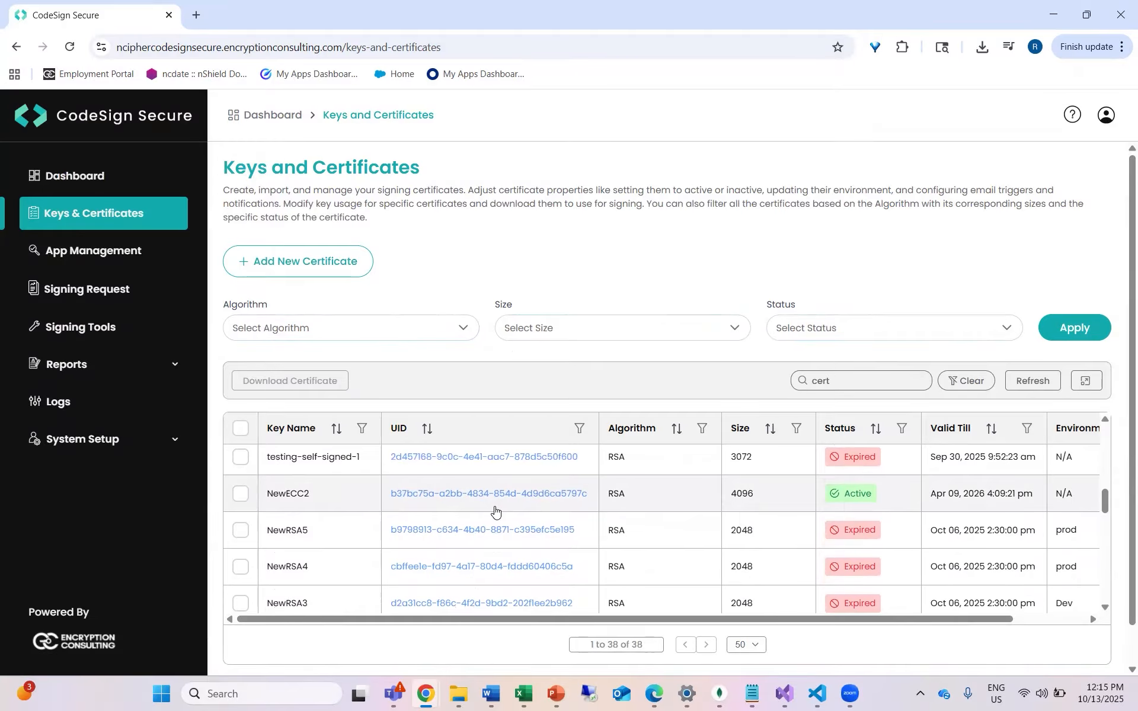
scroll(493, 511, down, 8)
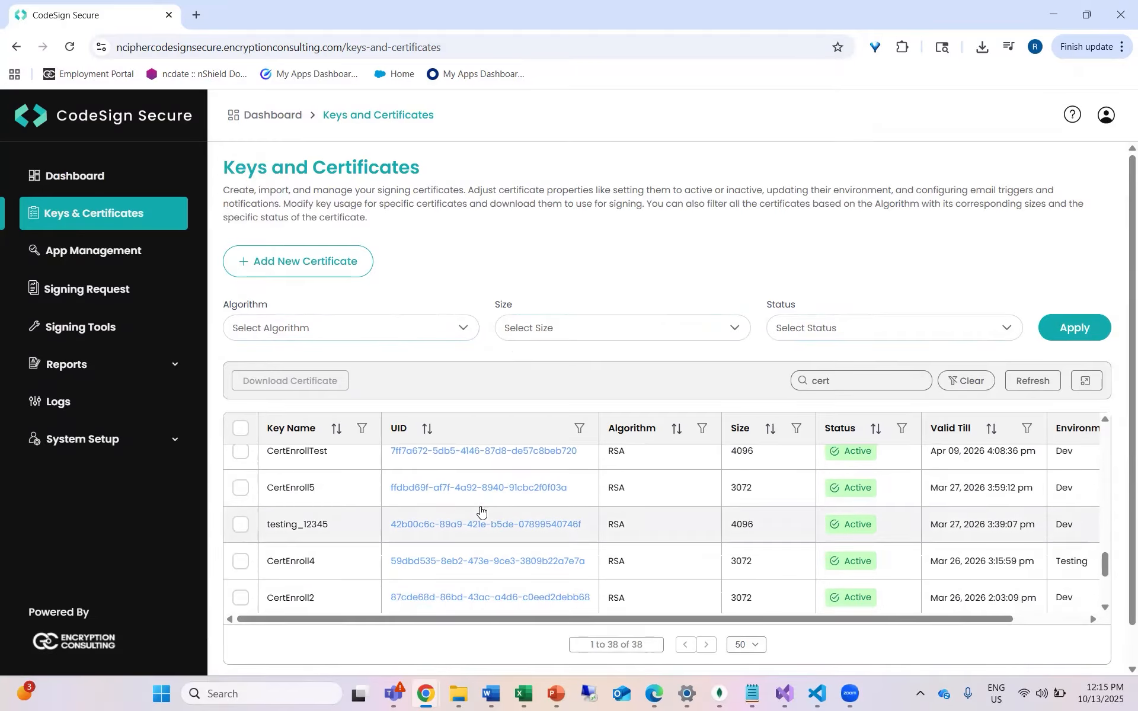
scroll(409, 474, up, 2)
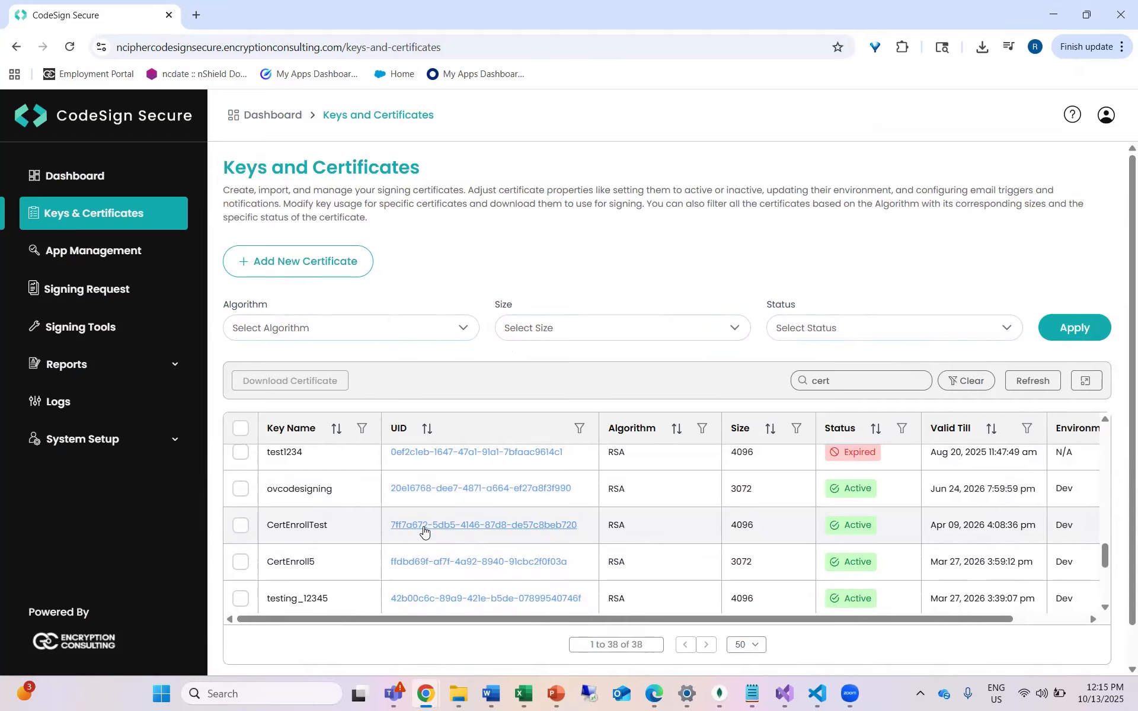
click(424, 528)
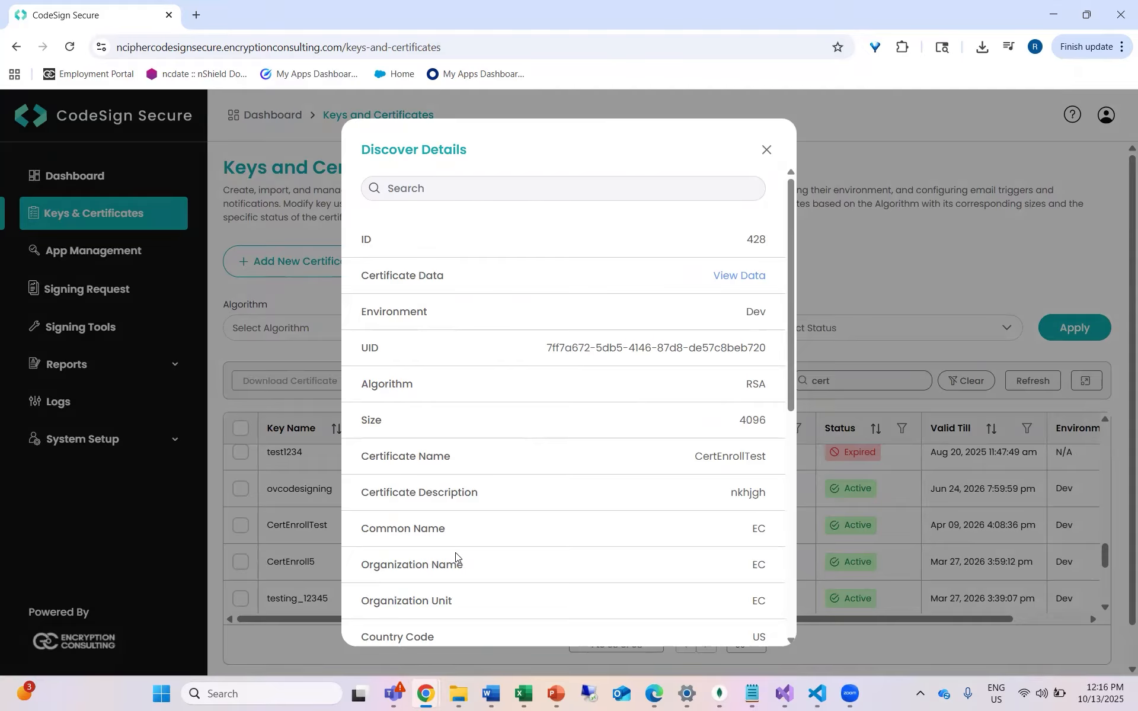
click(748, 281)
scroll(582, 367, down, 3)
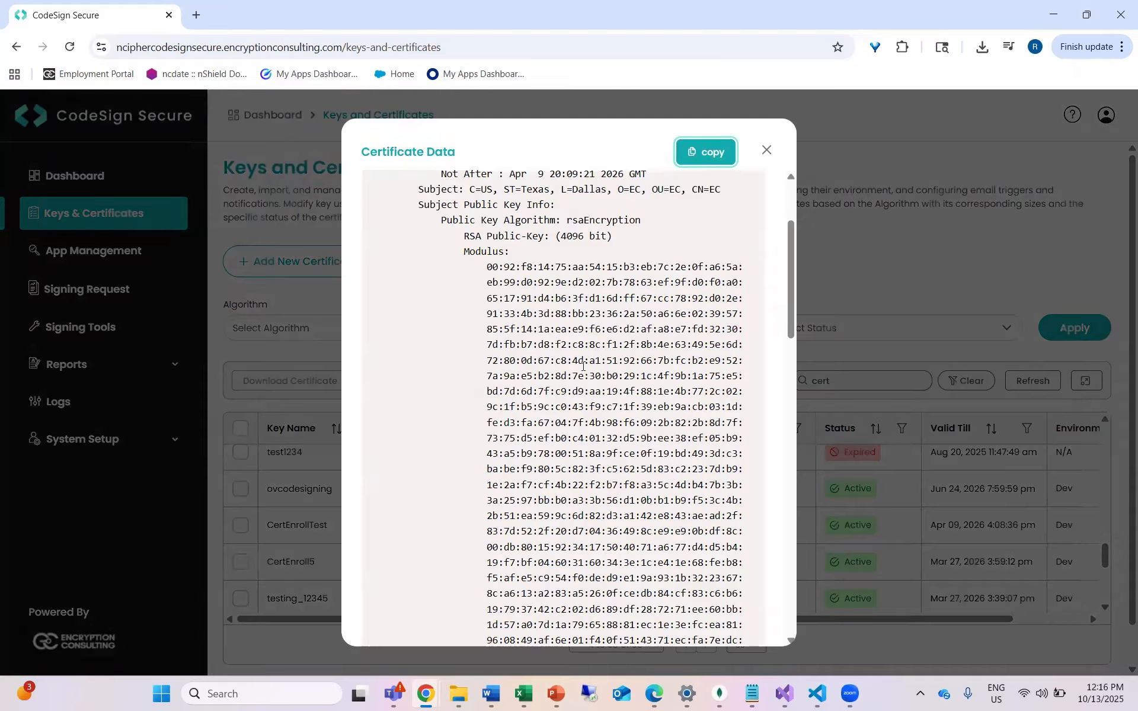
scroll(583, 366, down, 7)
scroll(586, 366, down, 4)
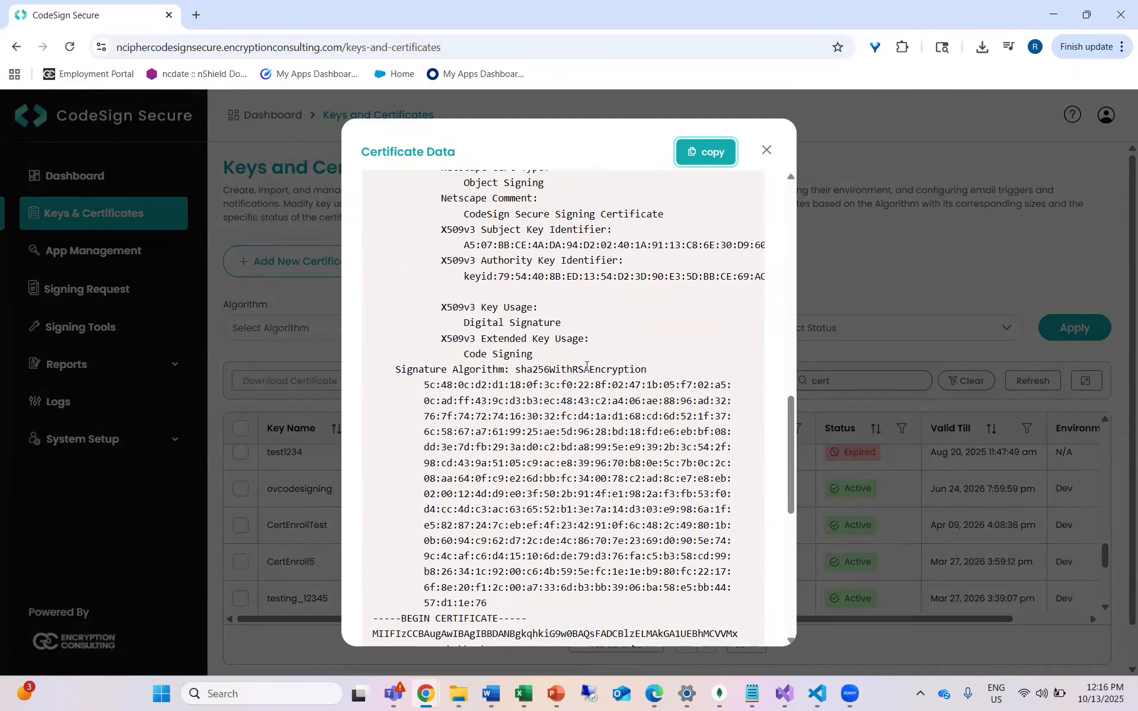
scroll(587, 367, down, 6)
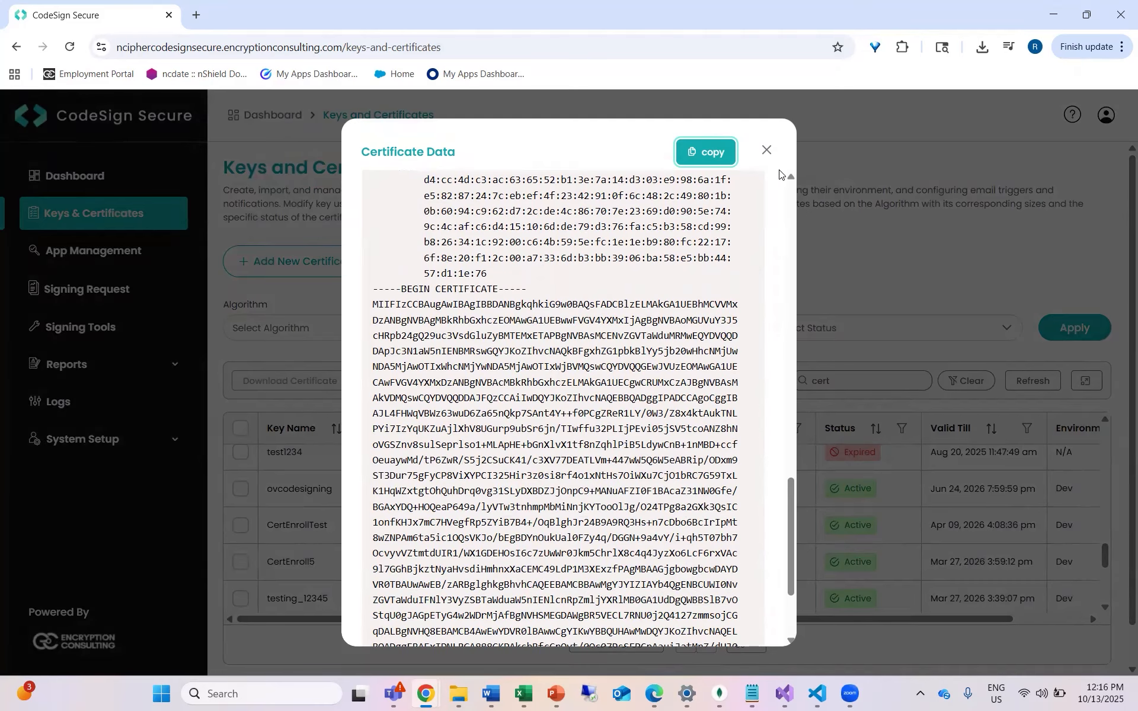
click(767, 150)
- Review the remaining certificate details of CertEnrollTest, from description to key usage, and close them
scroll(706, 363, down, 5)
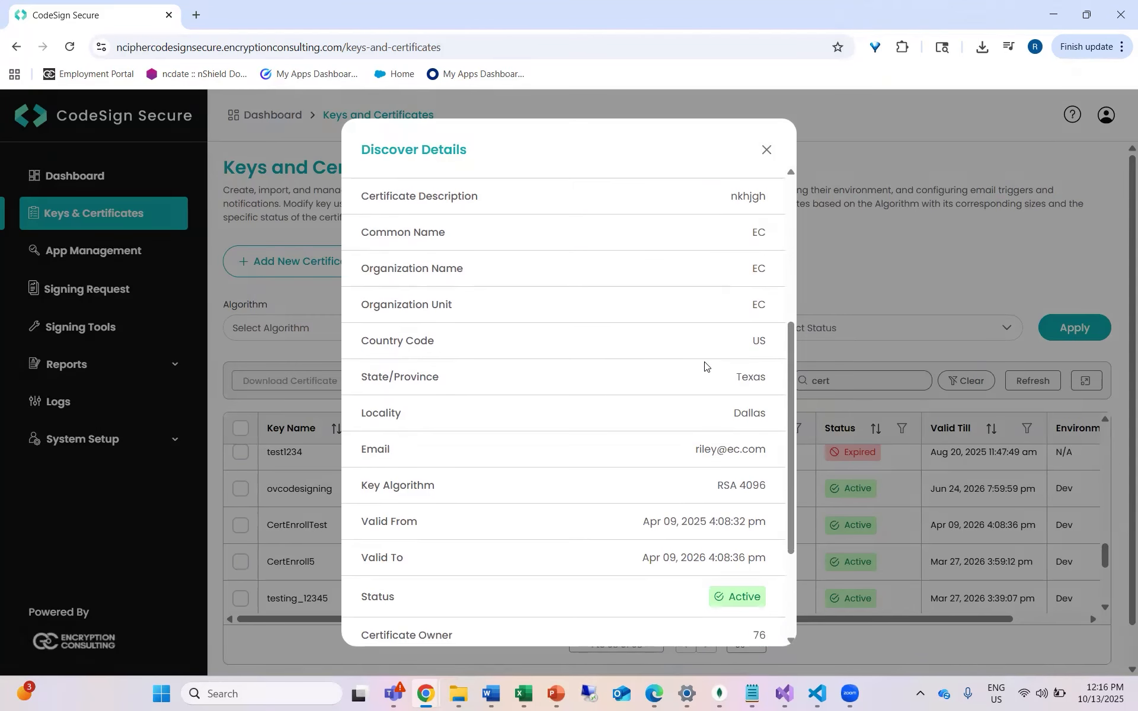
scroll(704, 364, down, 4)
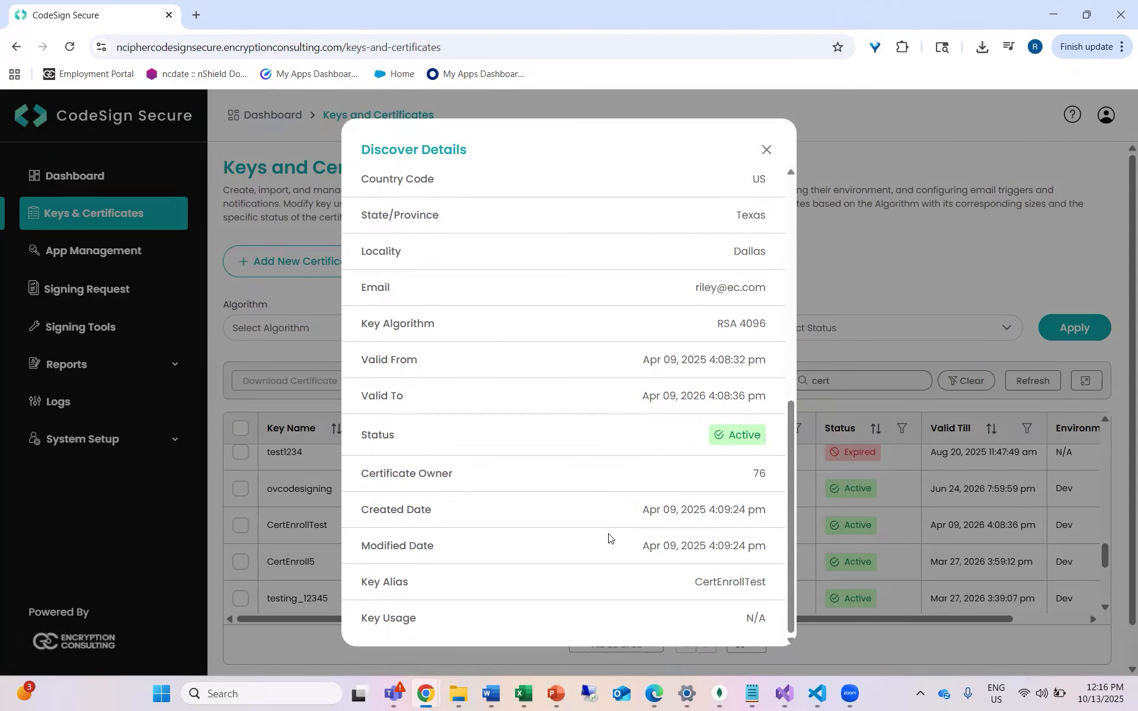
click(767, 150)
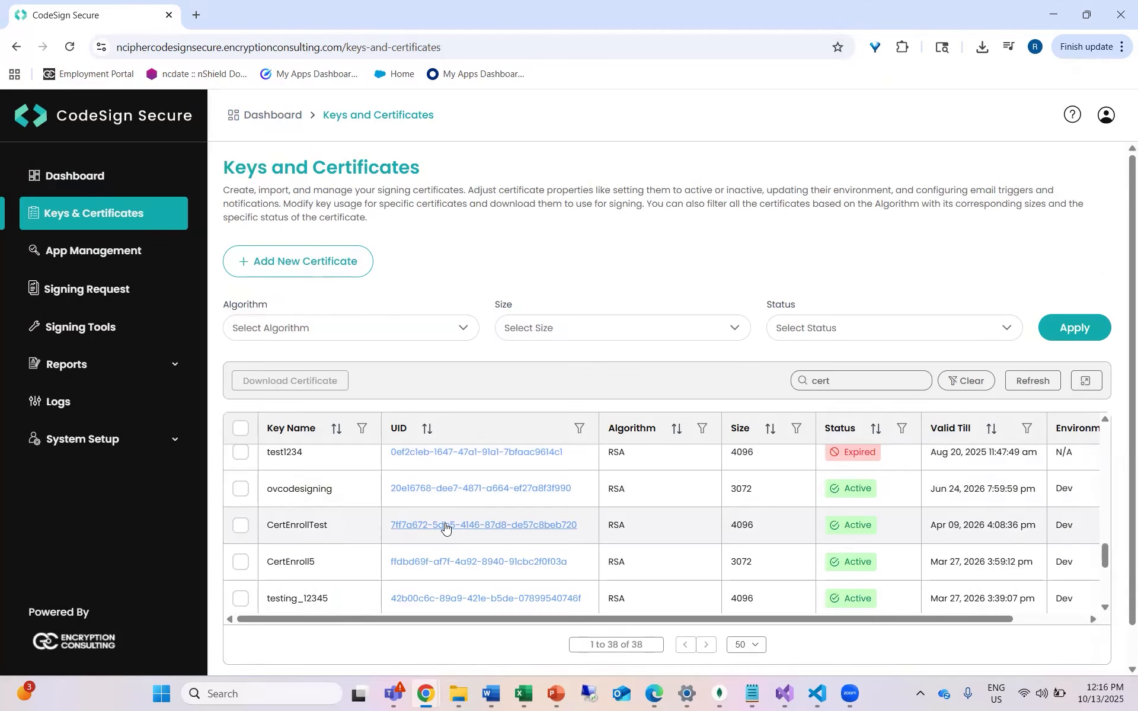
- Examine the environments available for the CertEnrollTest key and cancel the environment edit
right_click(332, 539)
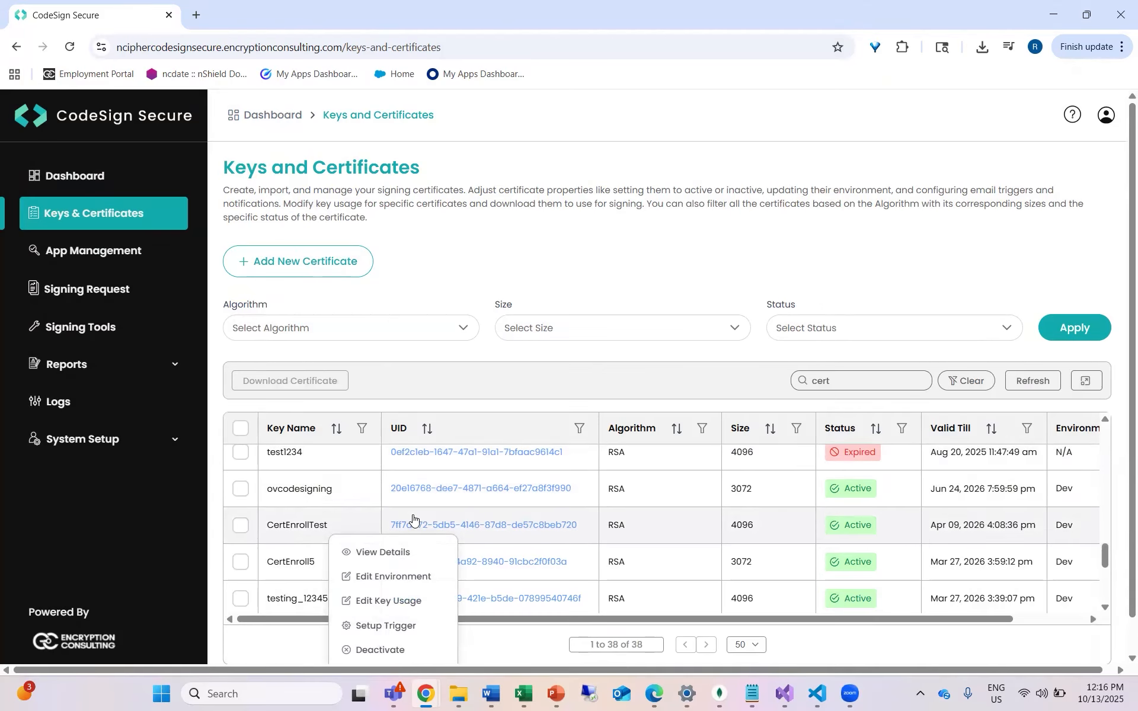
click(396, 579)
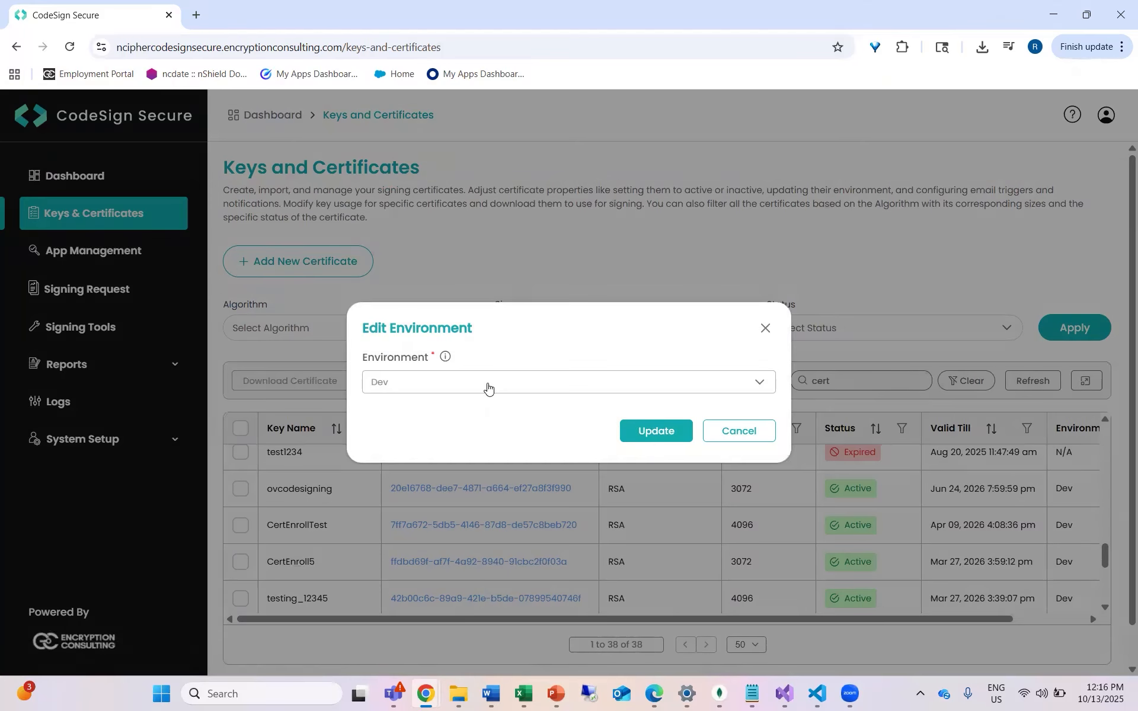
click(488, 387)
click(487, 386)
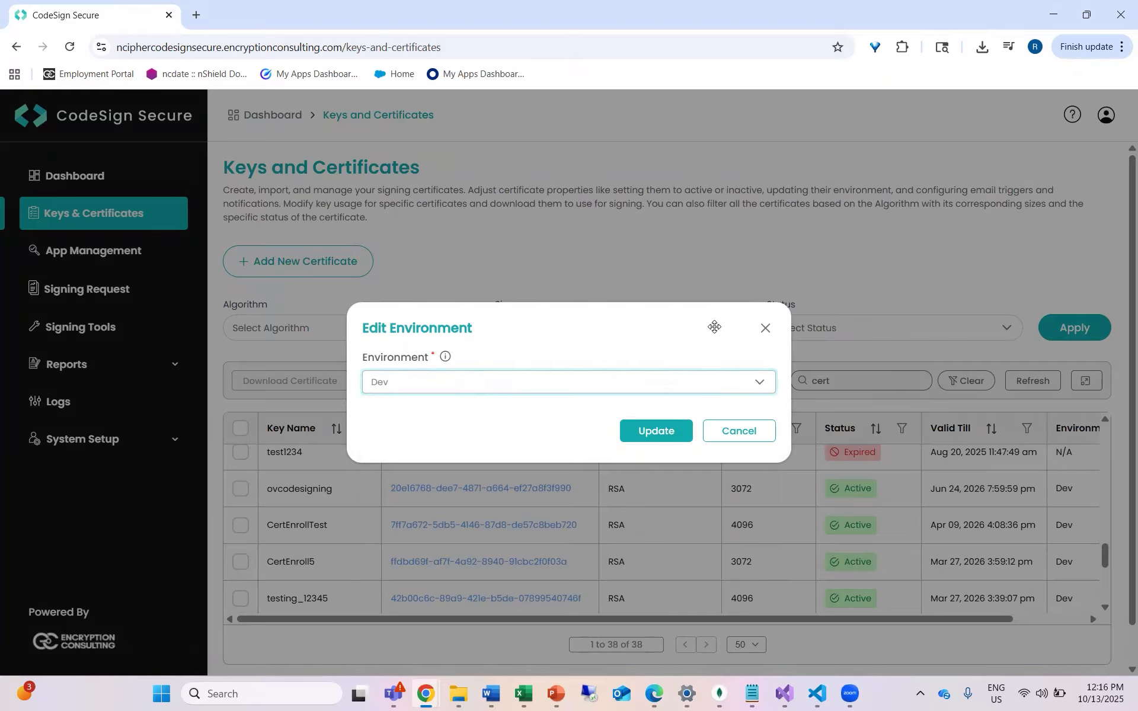
click(742, 392)
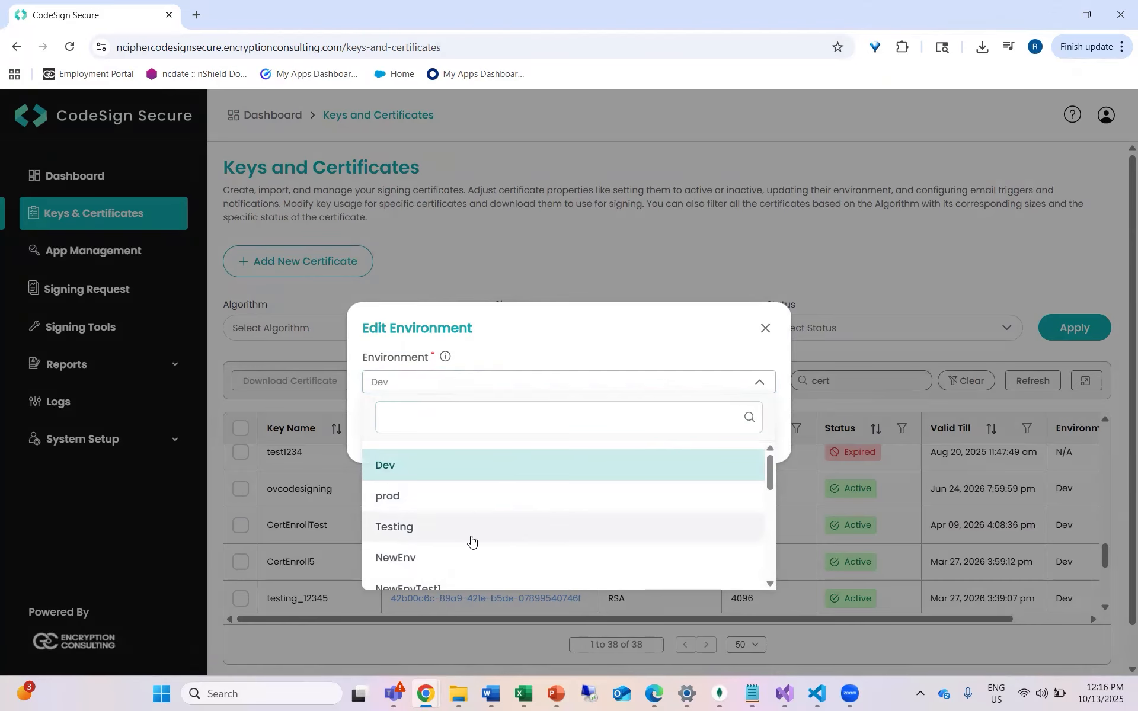
click(607, 338)
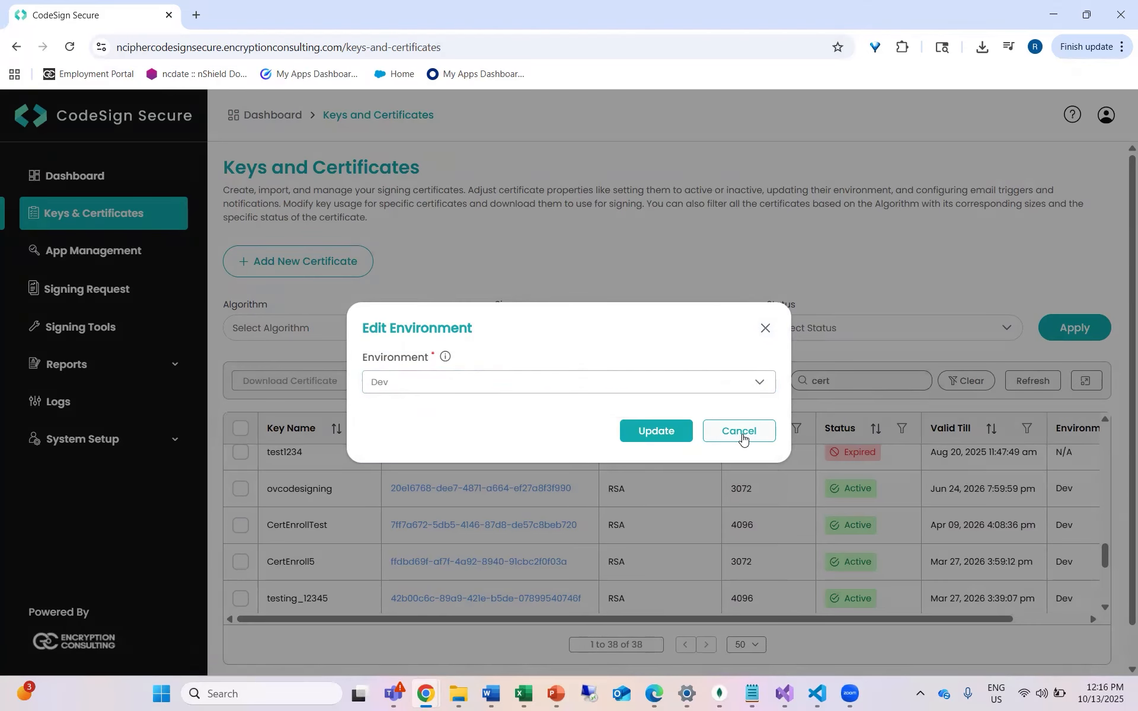
click(741, 433)
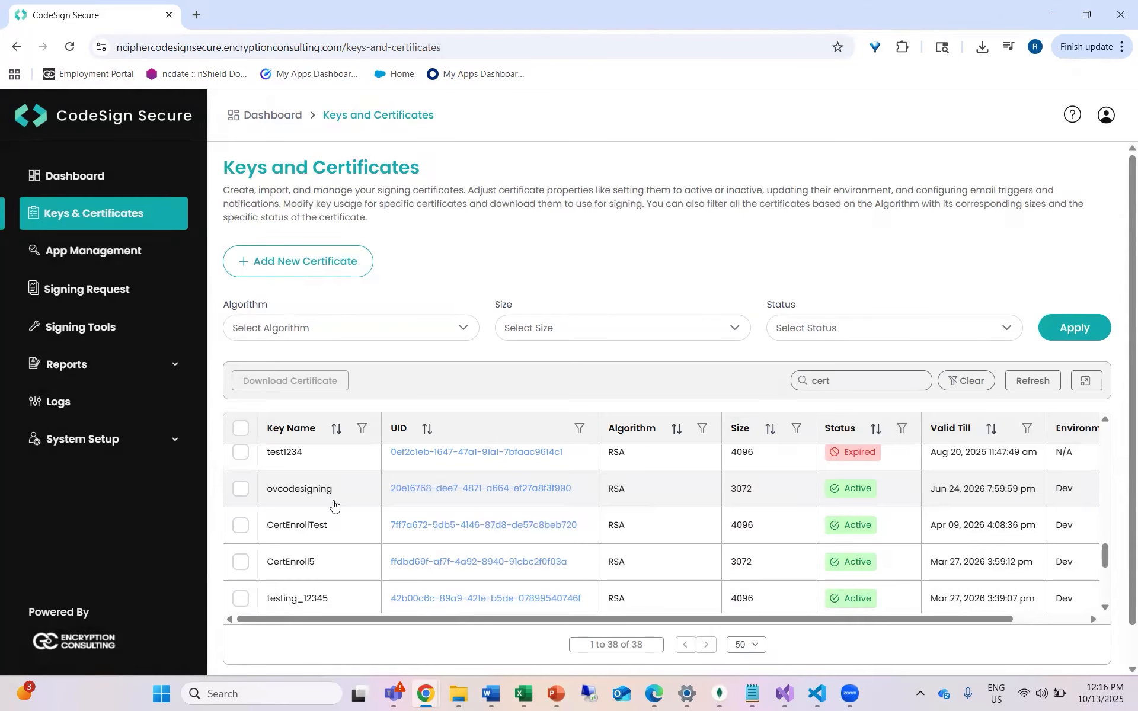
- Examine the reproducible build key usage options for CertEnrollTest and close the edit without updating it
right_click(321, 539)
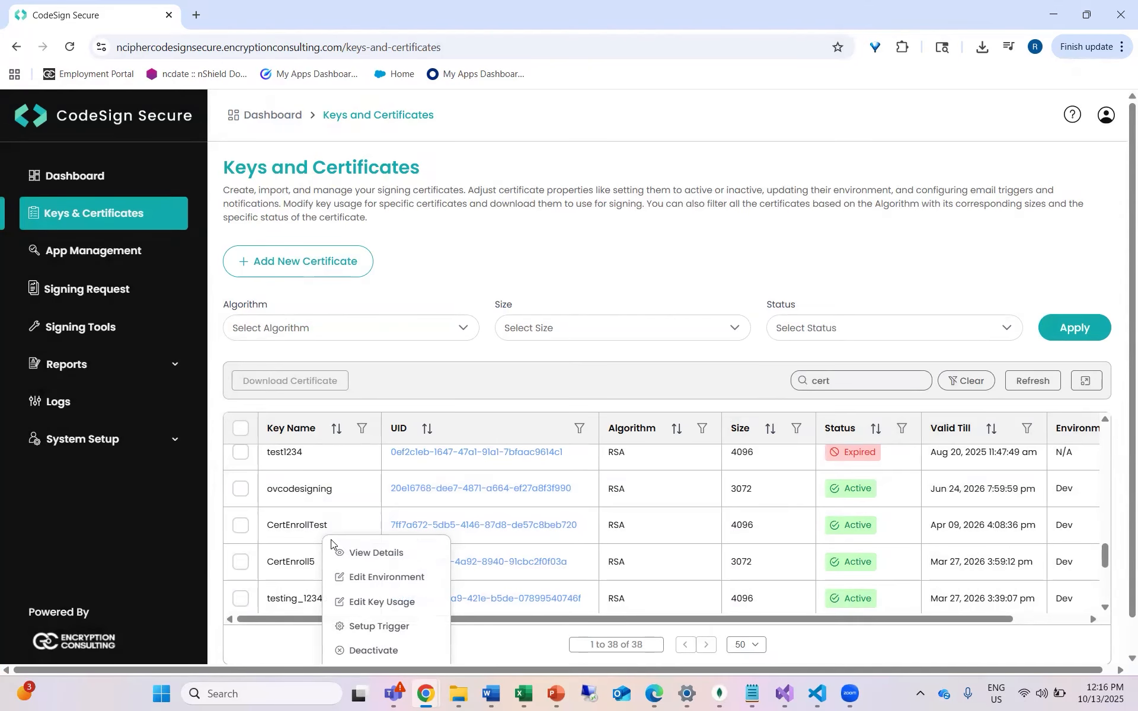
click(365, 602)
click(655, 393)
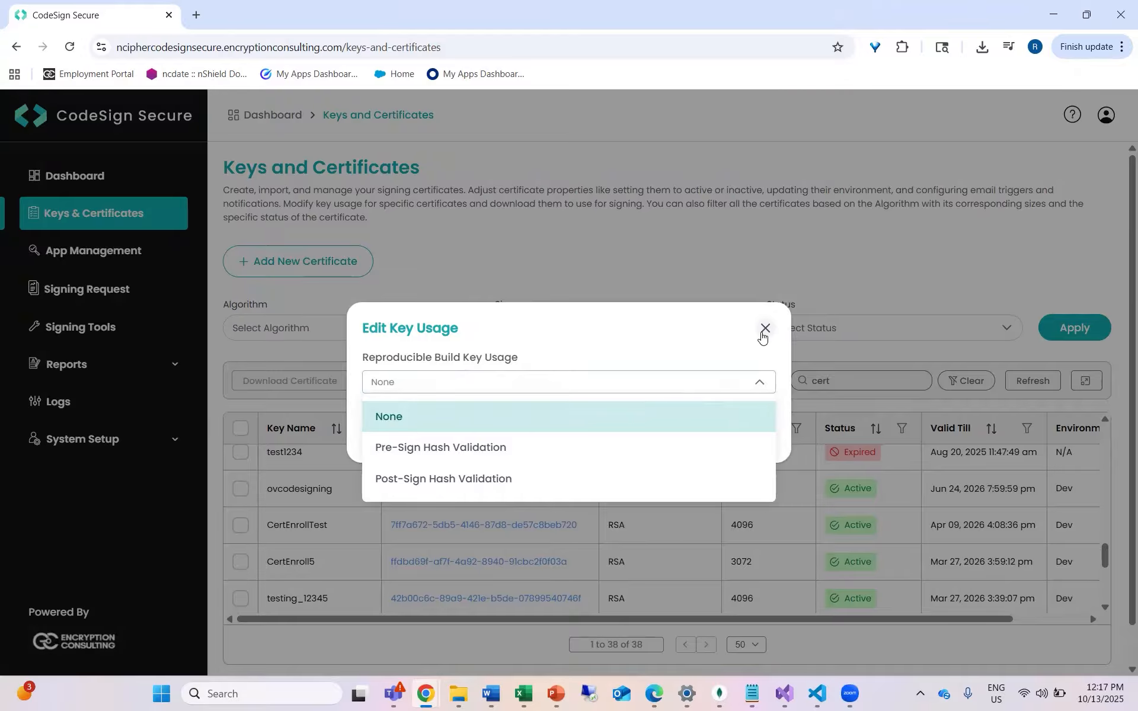
click(764, 329)
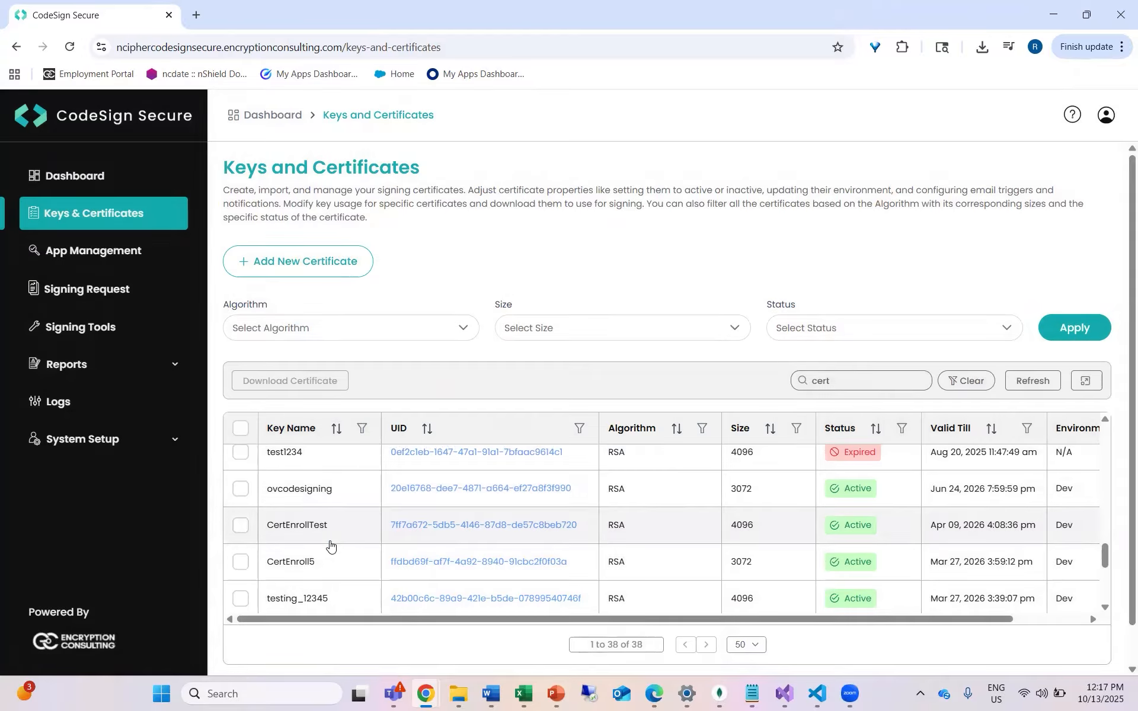
- Open the trigger setup for the CertEnrollTest key and examine the available trigger days
right_click(330, 543)
click(386, 632)
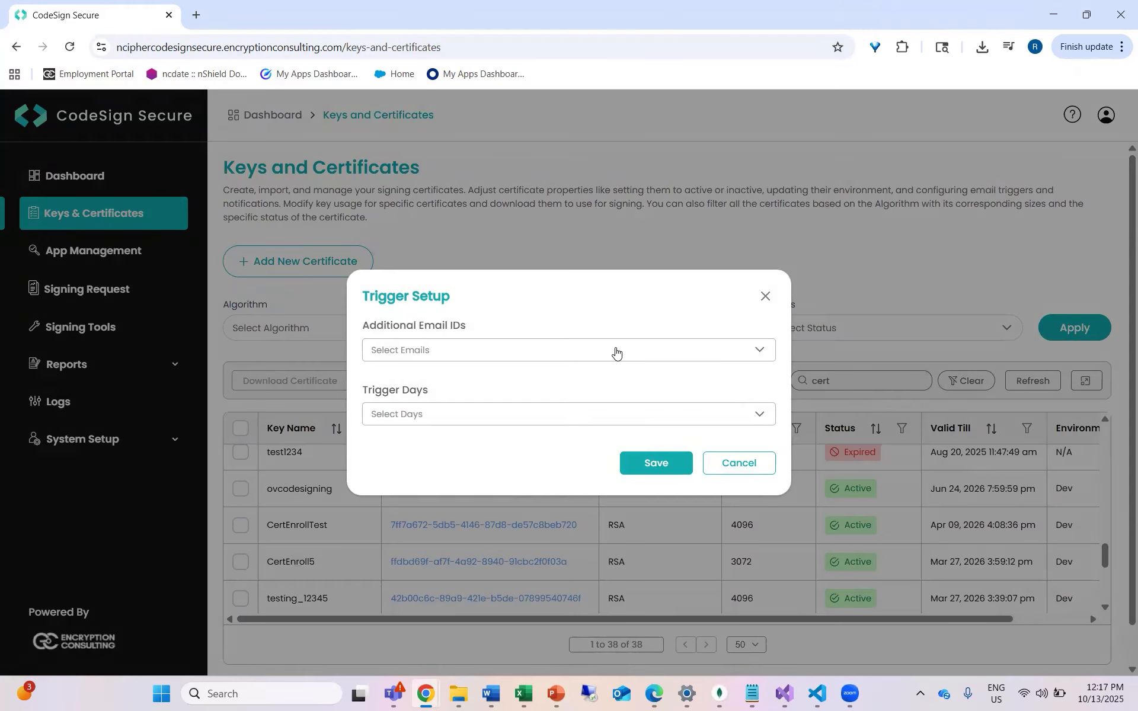
click(616, 351)
click(753, 347)
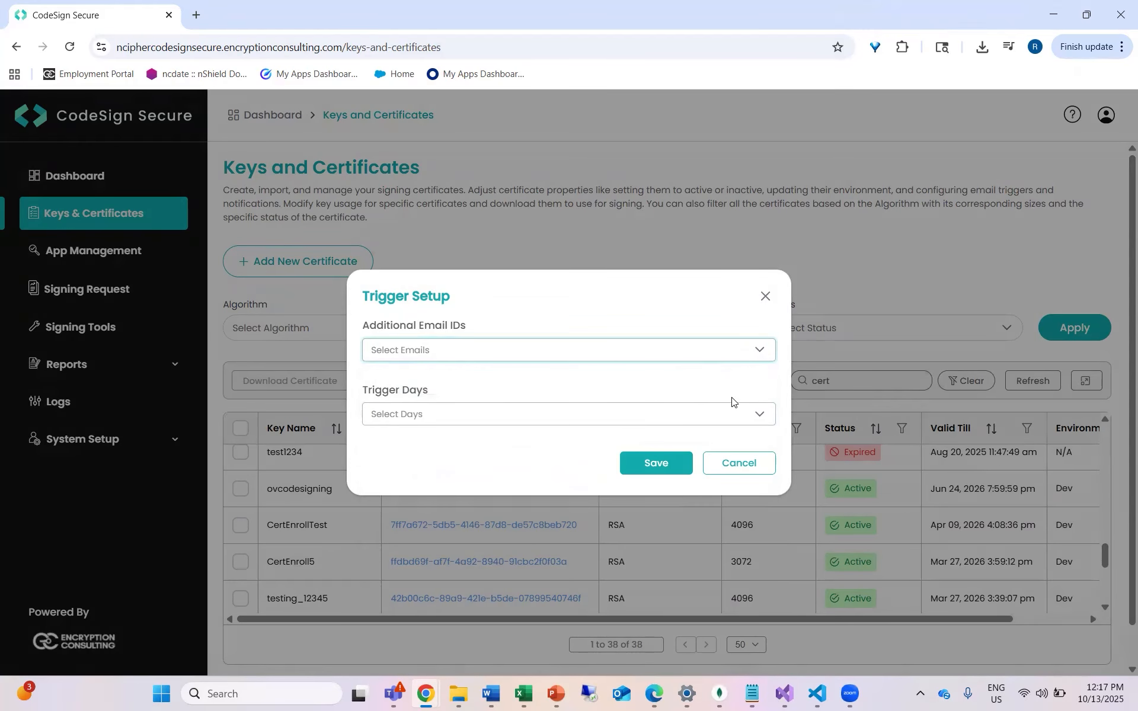
click(730, 415)
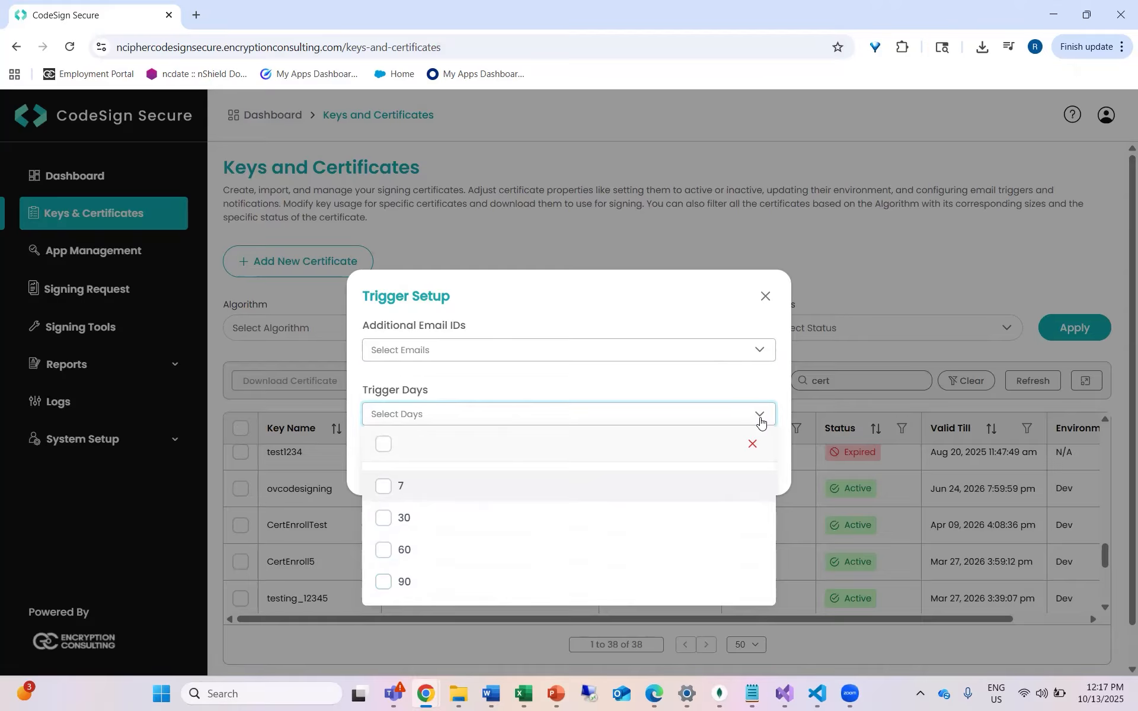
click(759, 421)
- Look through the additional email recipients offered in the trigger setup and close it without saving
click(479, 355)
scroll(549, 478, down, 6)
scroll(546, 476, up, 8)
scroll(528, 480, down, 8)
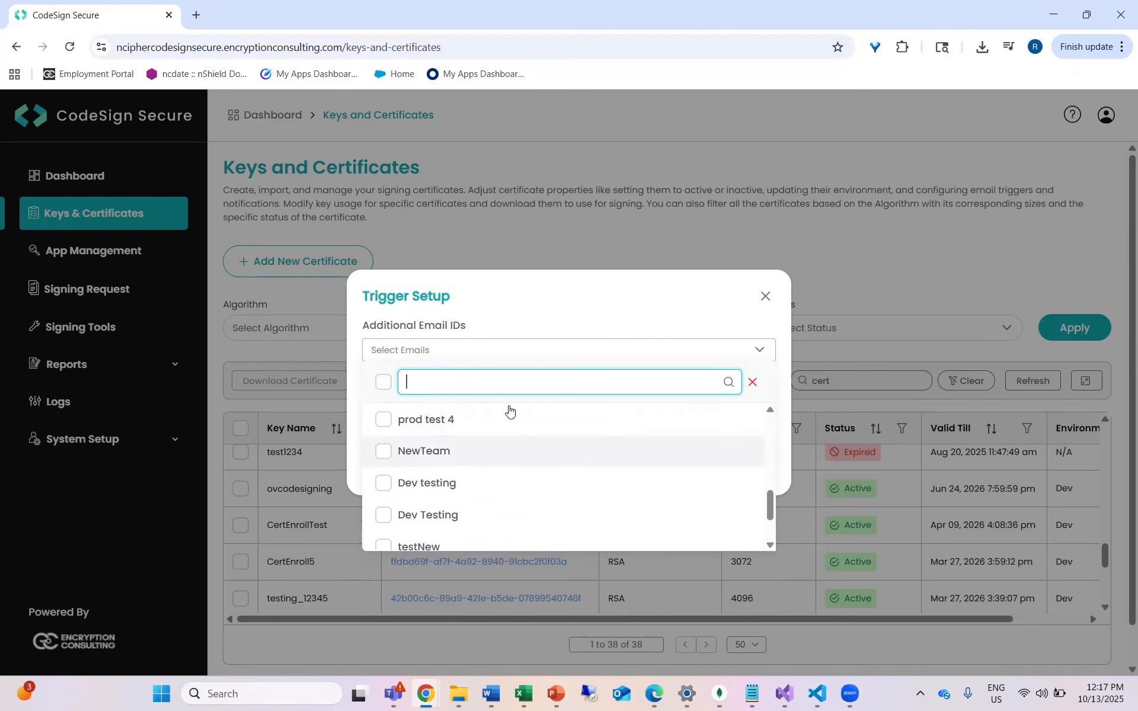
click(765, 296)
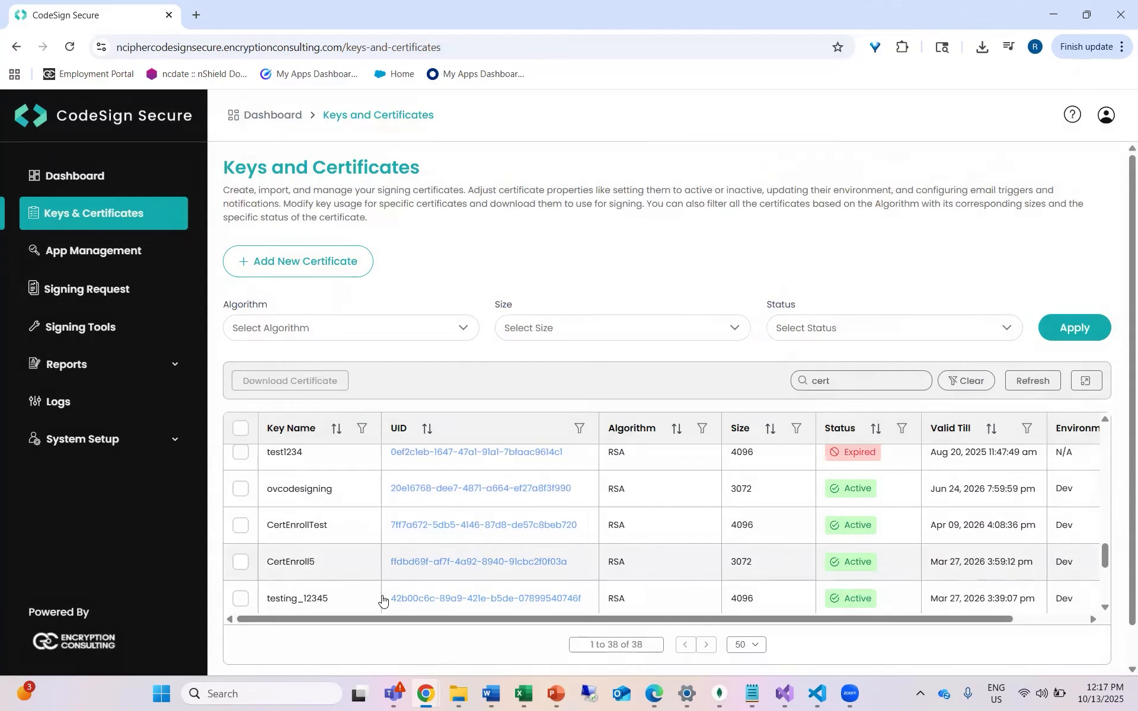
- Examine the actions available for the CertEnrollTest key, including deactivation and certificate download
right_click(455, 530)
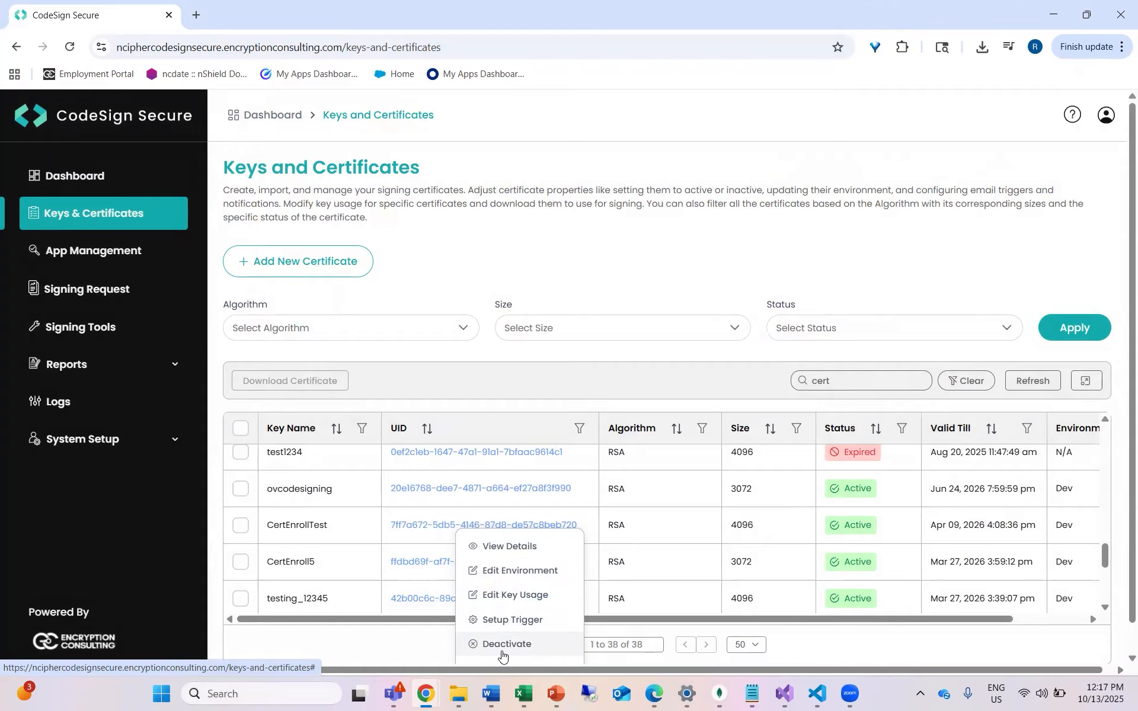
scroll(394, 526, down, 1)
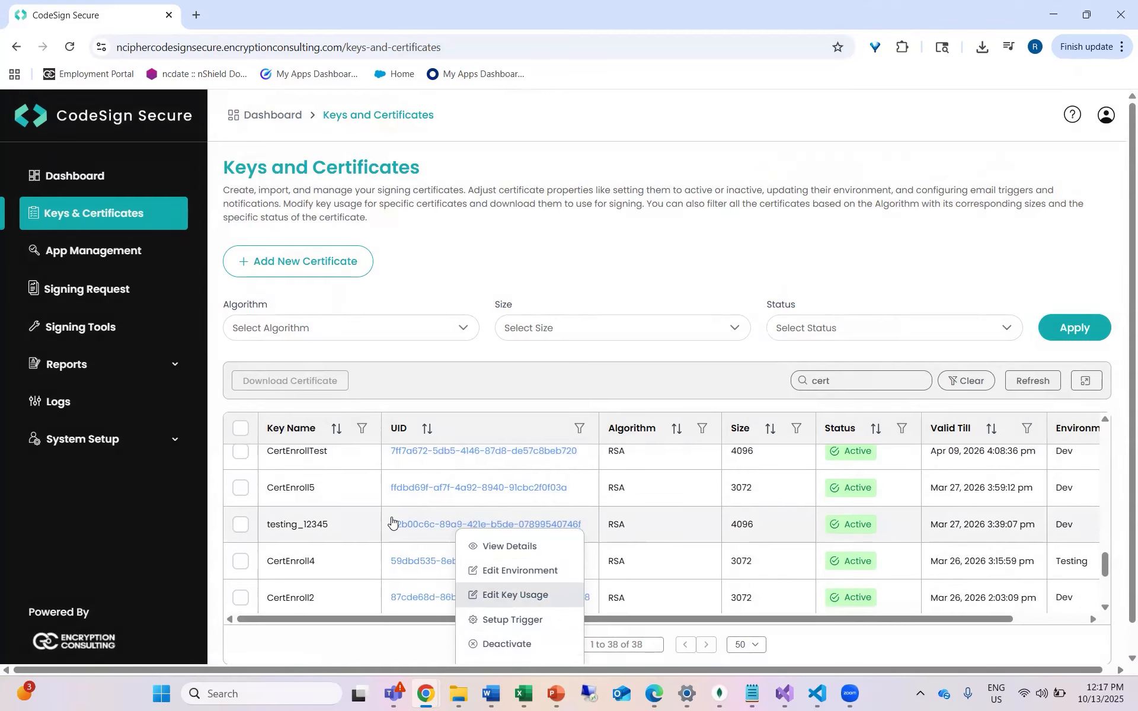
right_click(325, 465)
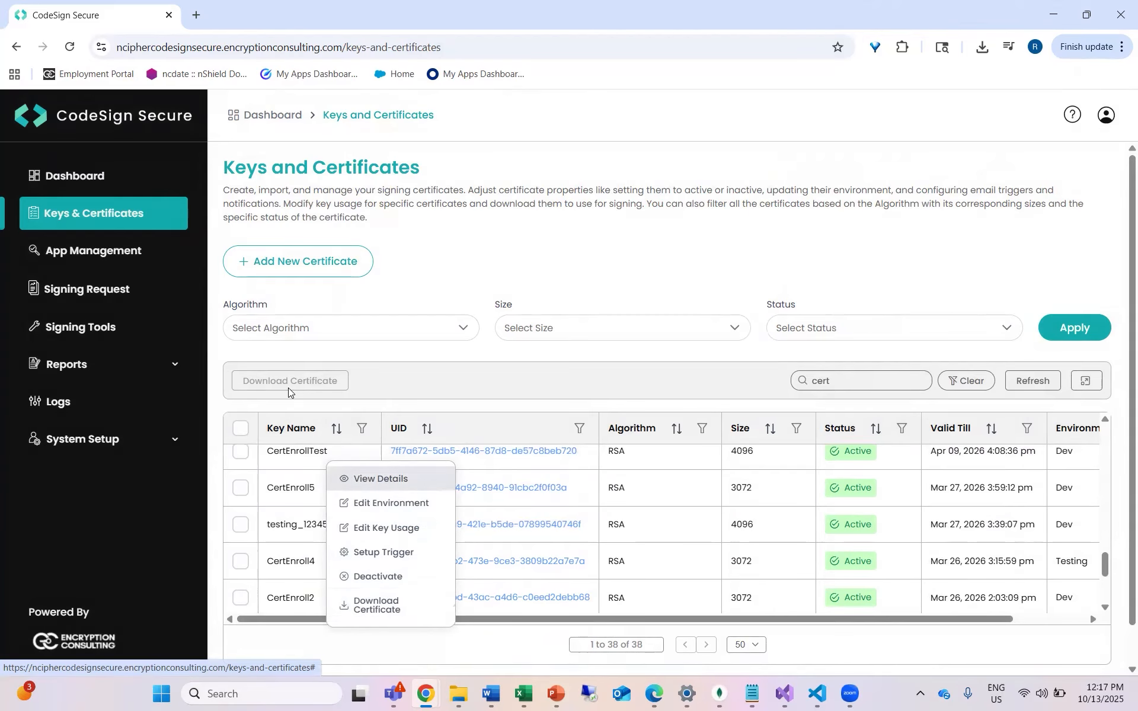
- Select the CertEnrollTest, test1234 and ovcodesigning keys and download their certificates together
click(241, 453)
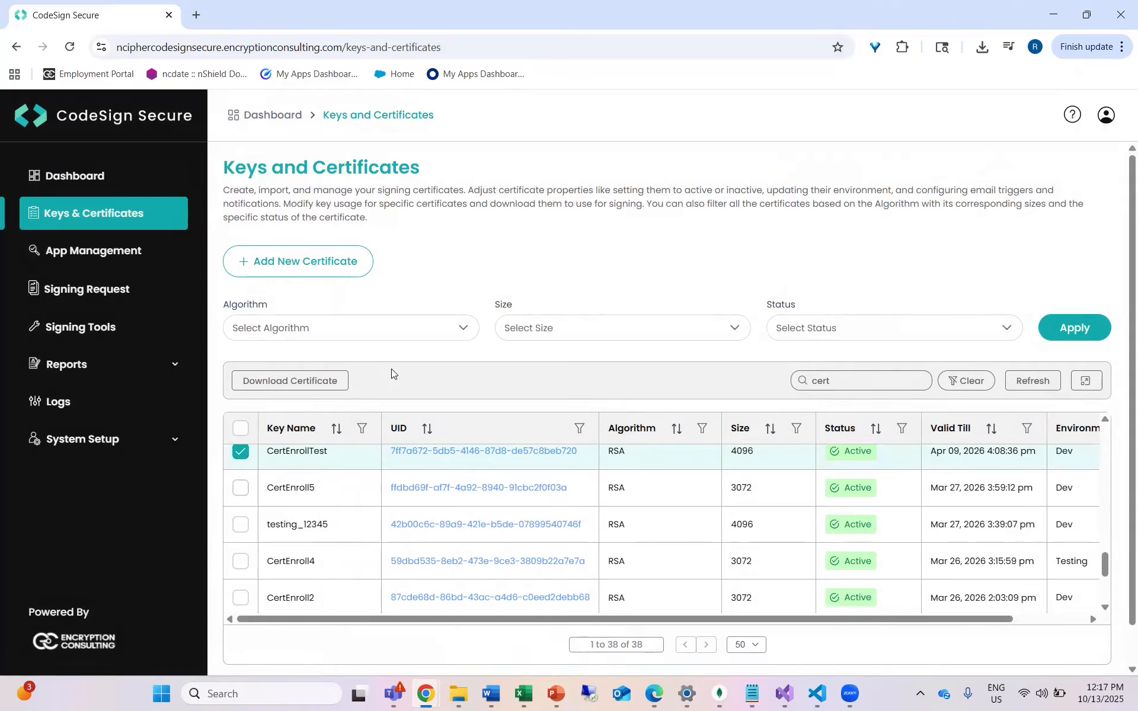
scroll(246, 532, up, 3)
click(242, 527)
click(241, 563)
click(303, 381)
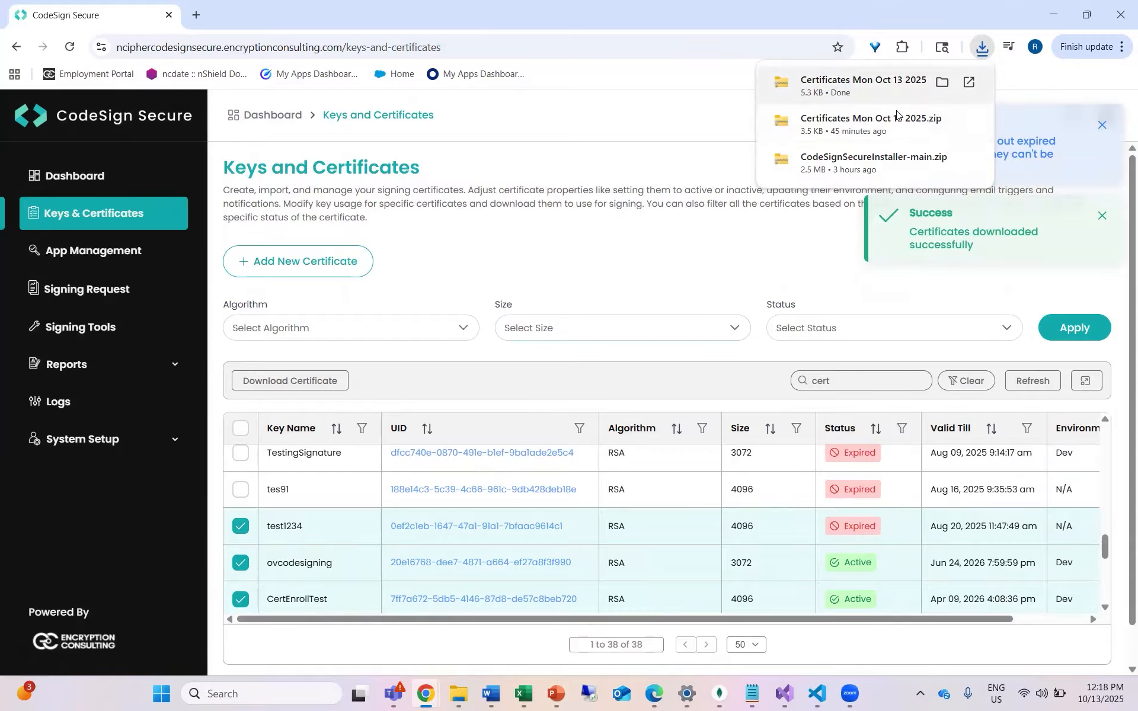
- Deselect test1234 and ovcodesigning and download the certificate of CertEnrollTest only
click(240, 526)
click(241, 563)
click(300, 384)
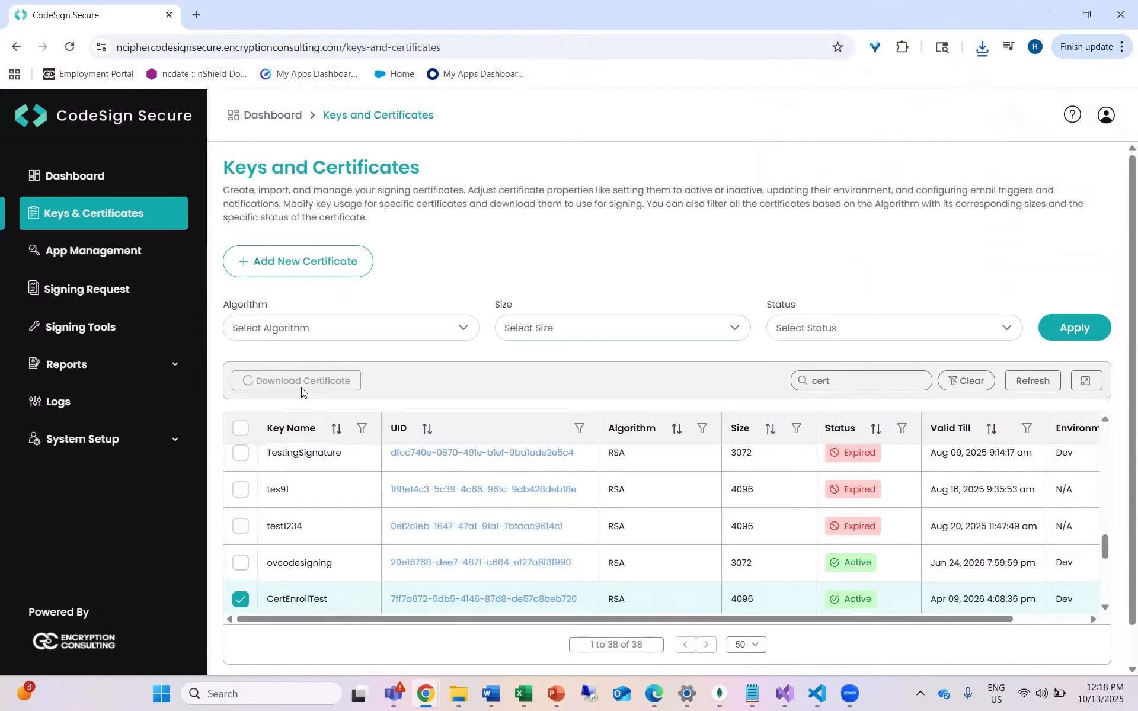
- Open CertEnrollTest.crt from the downloaded Certificates Mon Oct 13 2025 (2).zip, view its certificate information, and close the certificate and archive windows
click(981, 47)
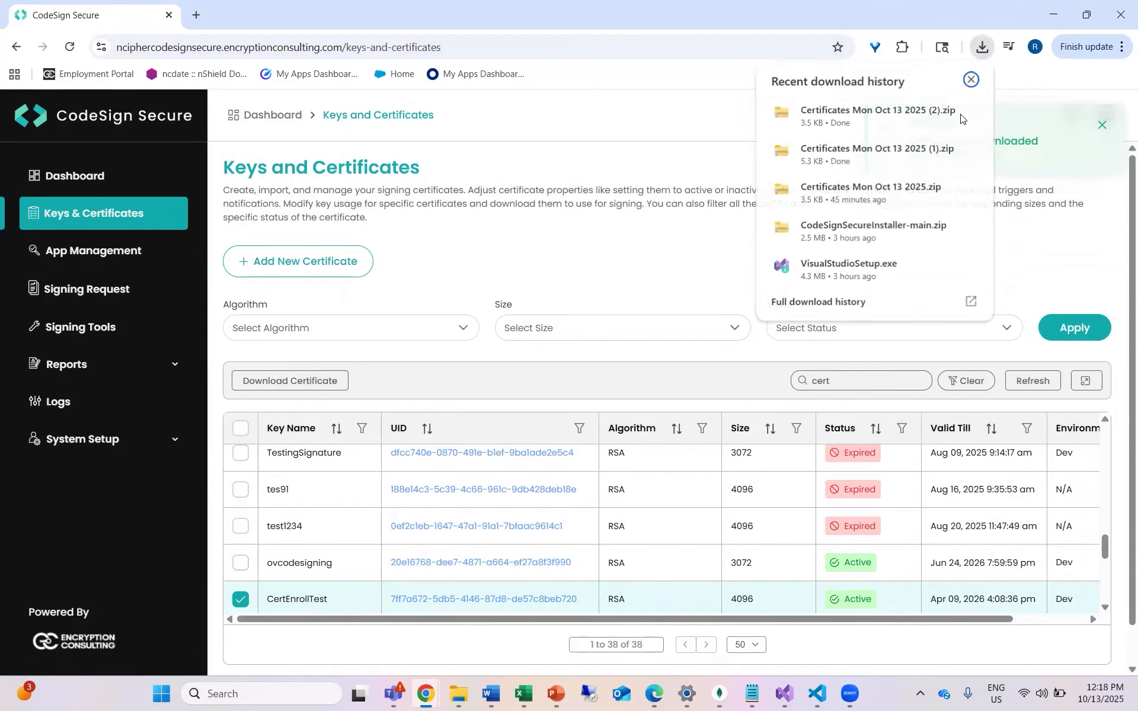
click(862, 120)
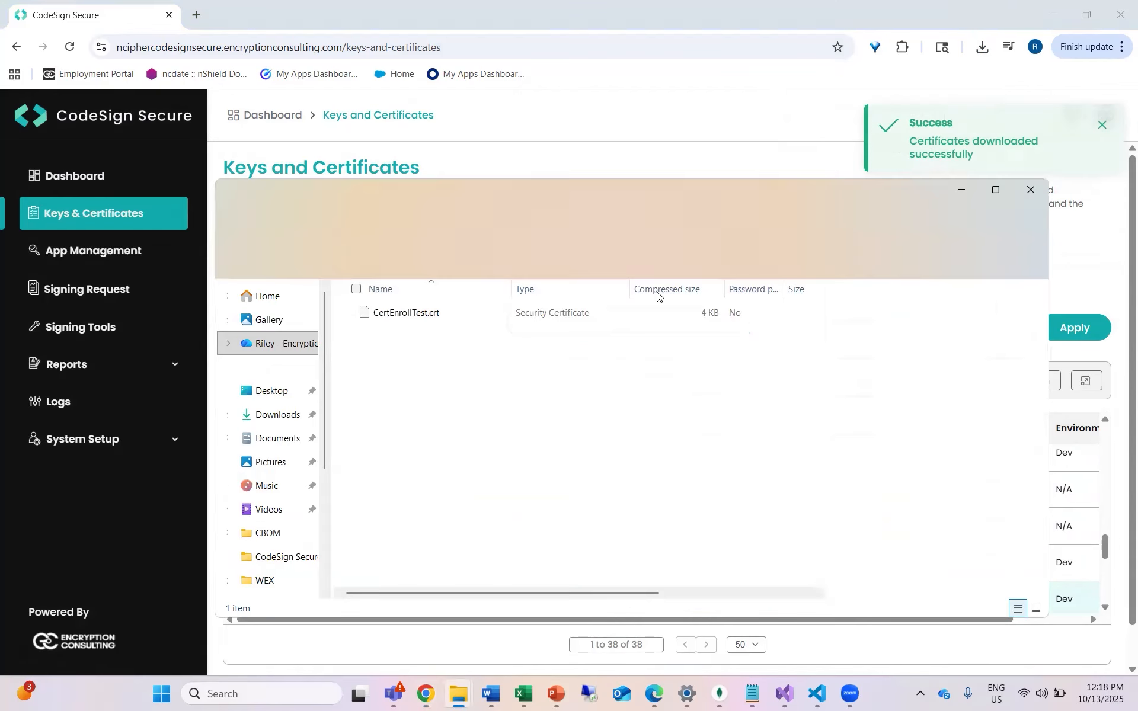
click(405, 318)
double_click(405, 315)
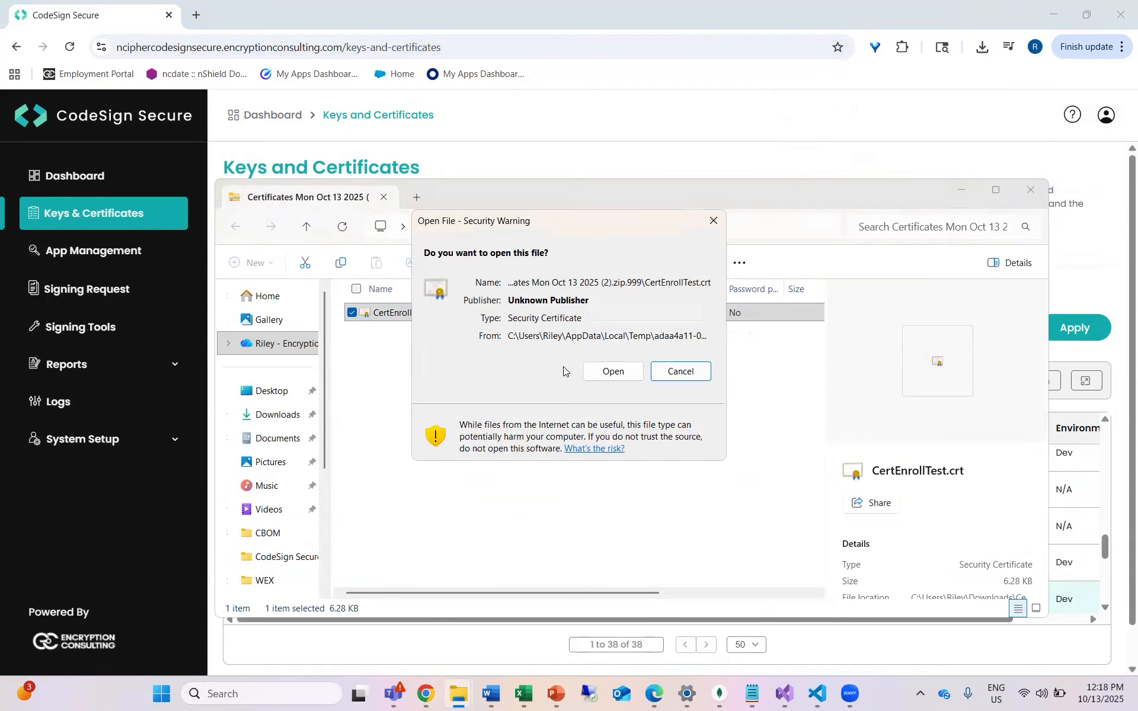
click(602, 374)
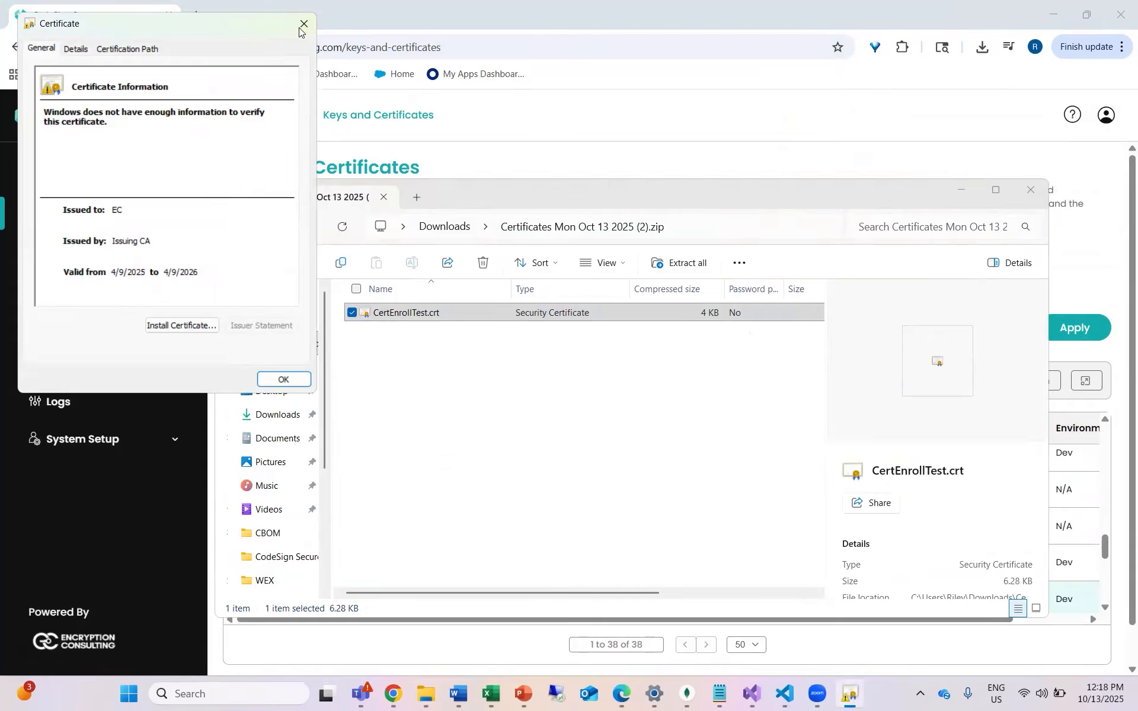
click(305, 25)
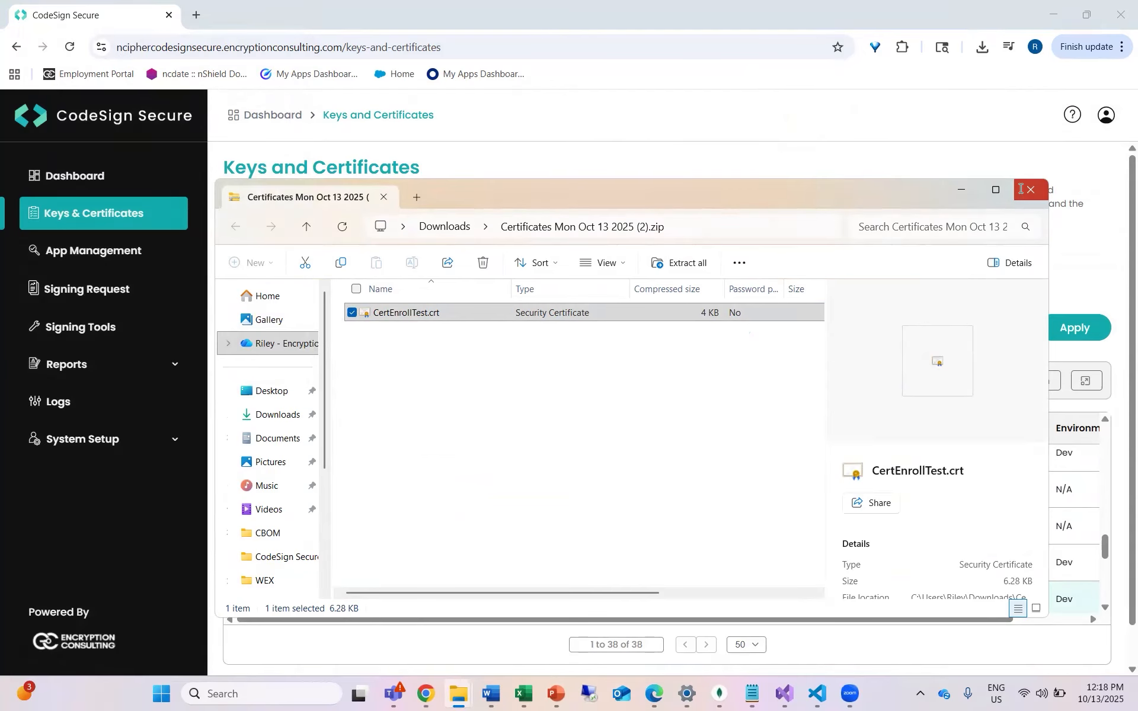
click(1031, 190)
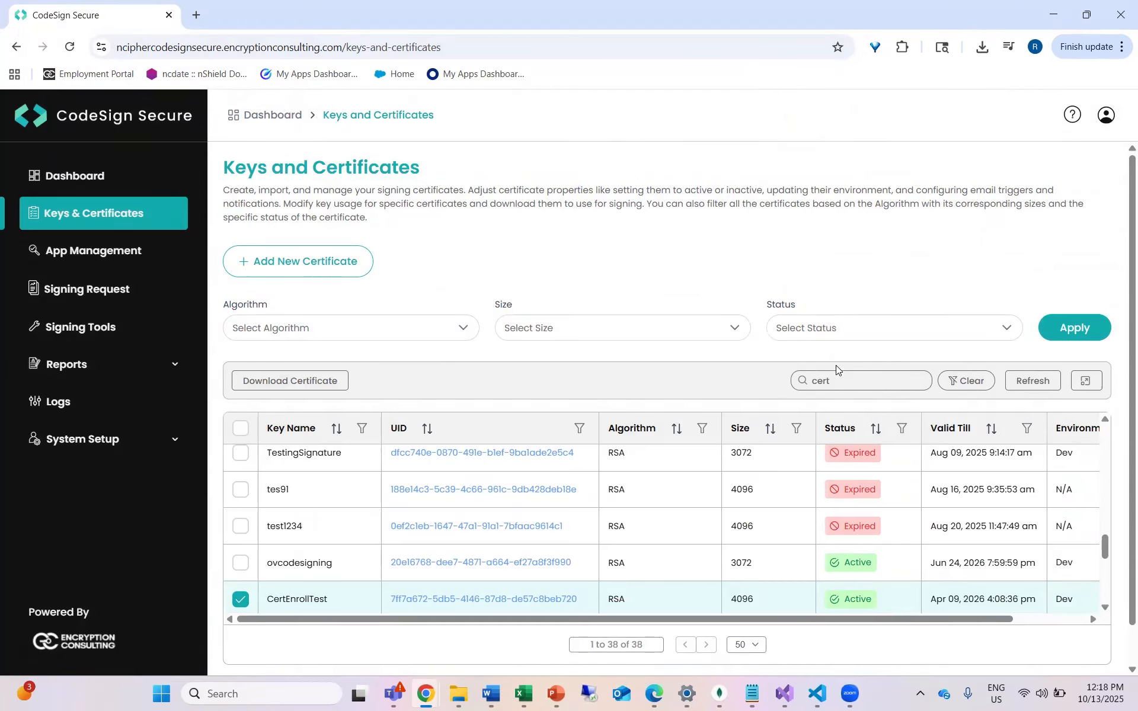